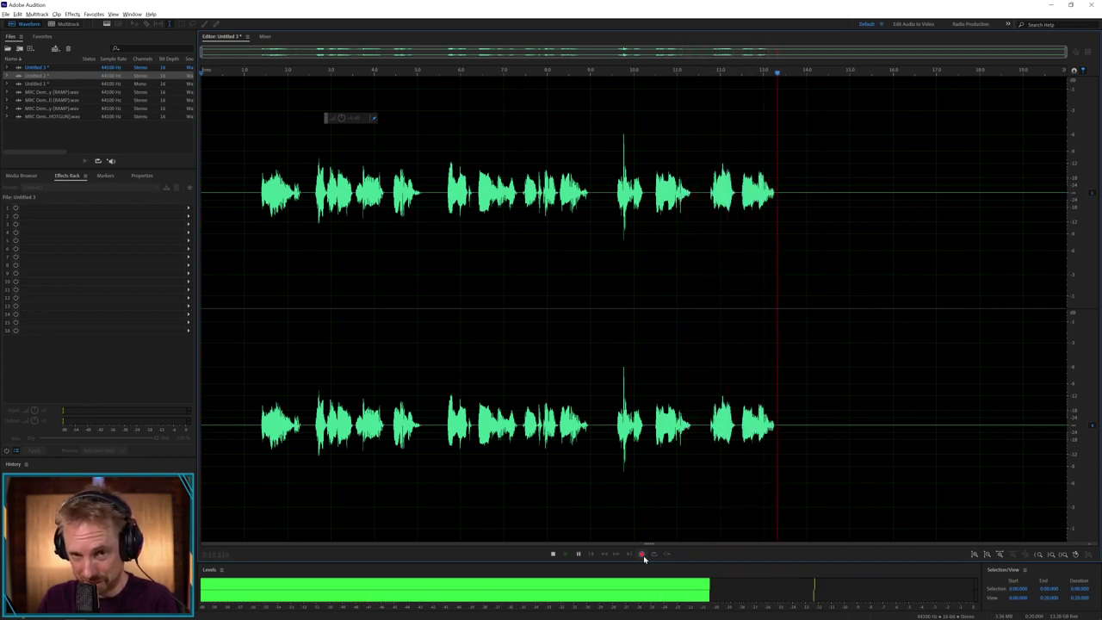
# Step: Stop the voice recording and play back its opening from just before the first phrase
pyautogui.press('space')
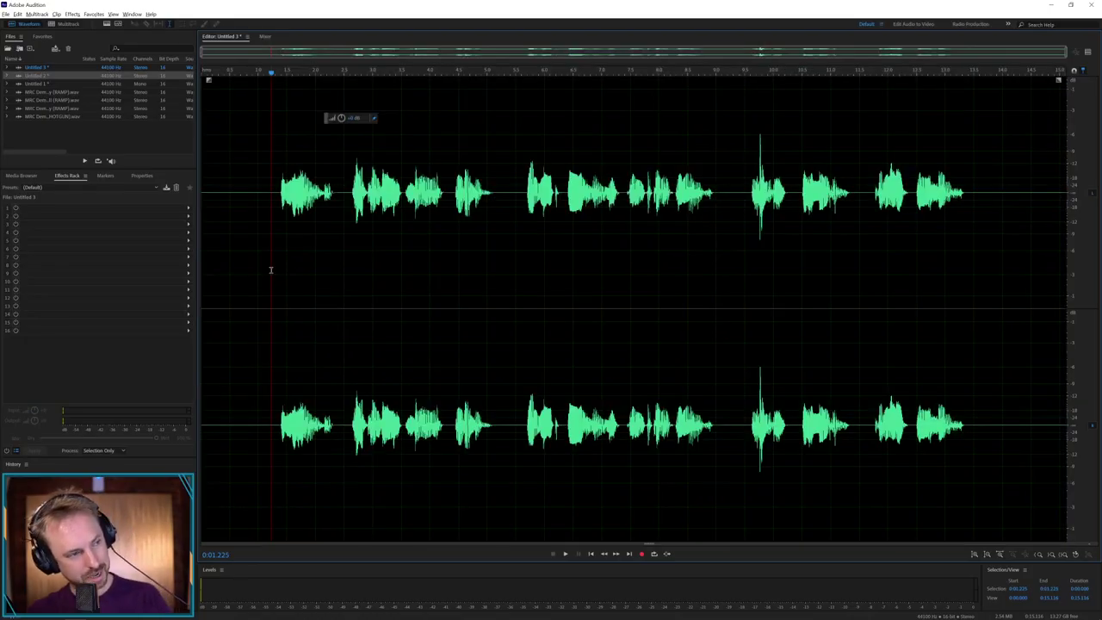
pyautogui.click(272, 267)
pyautogui.press('space')
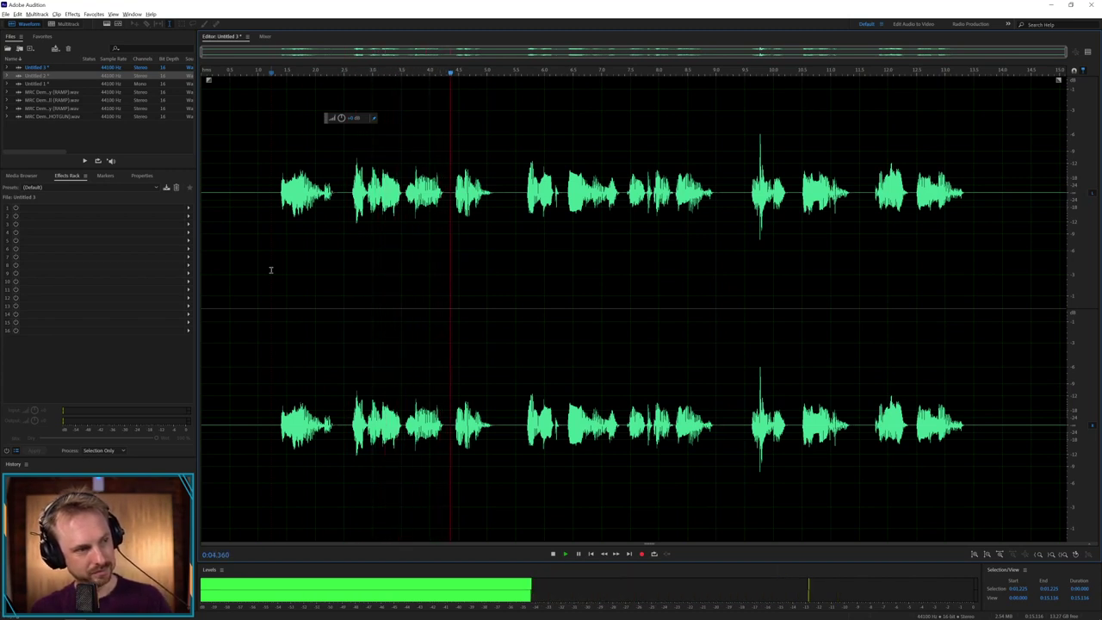
pyautogui.press('space')
# Step: Trim about 1.2 seconds of silence before the first phrase and the silence after the last phrase
pyautogui.moveTo(270, 267); pyautogui.dragTo(73, 284)
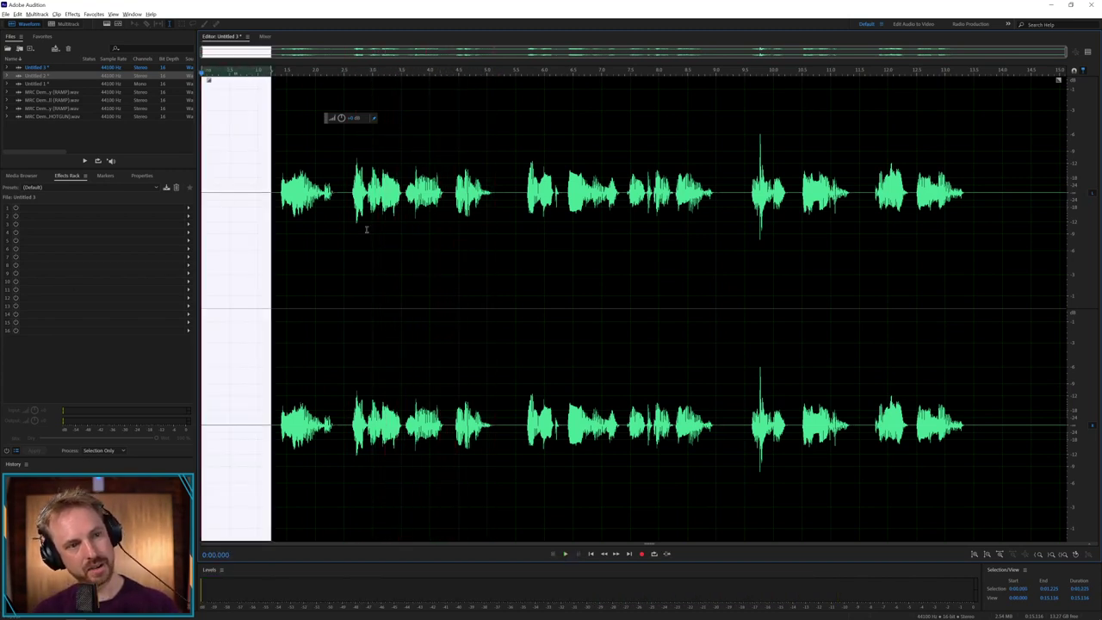
pyautogui.press('Delete')
pyautogui.moveTo(981, 190); pyautogui.dragTo(1068, 191)
pyautogui.press('Delete')
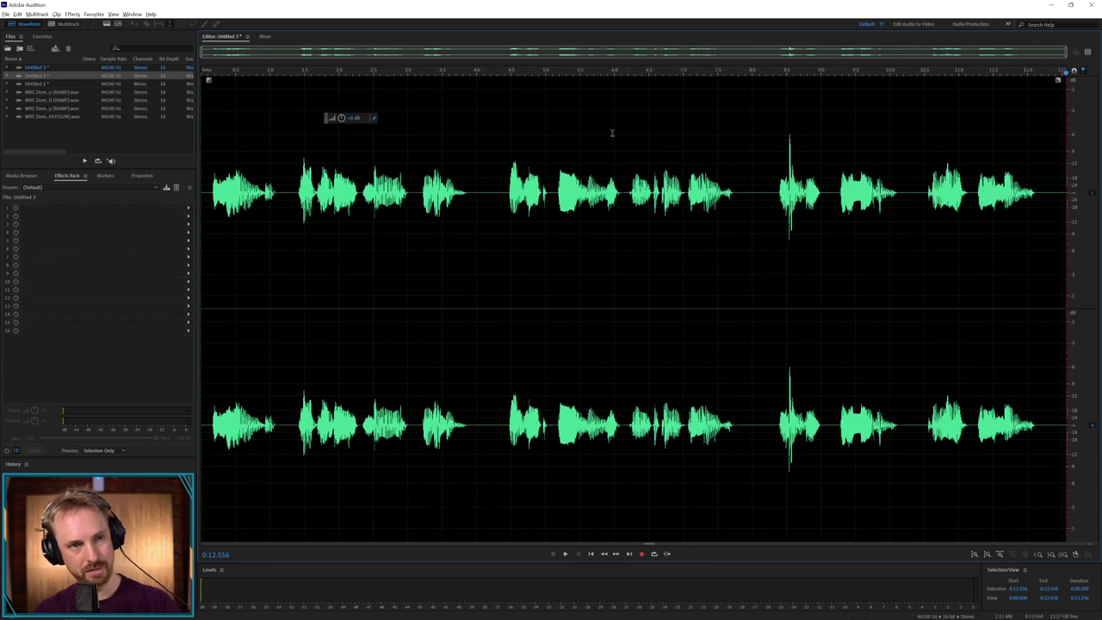
# Step: Create a multitrack session named Movie Trailer with the template set to None
pyautogui.click(69, 24)
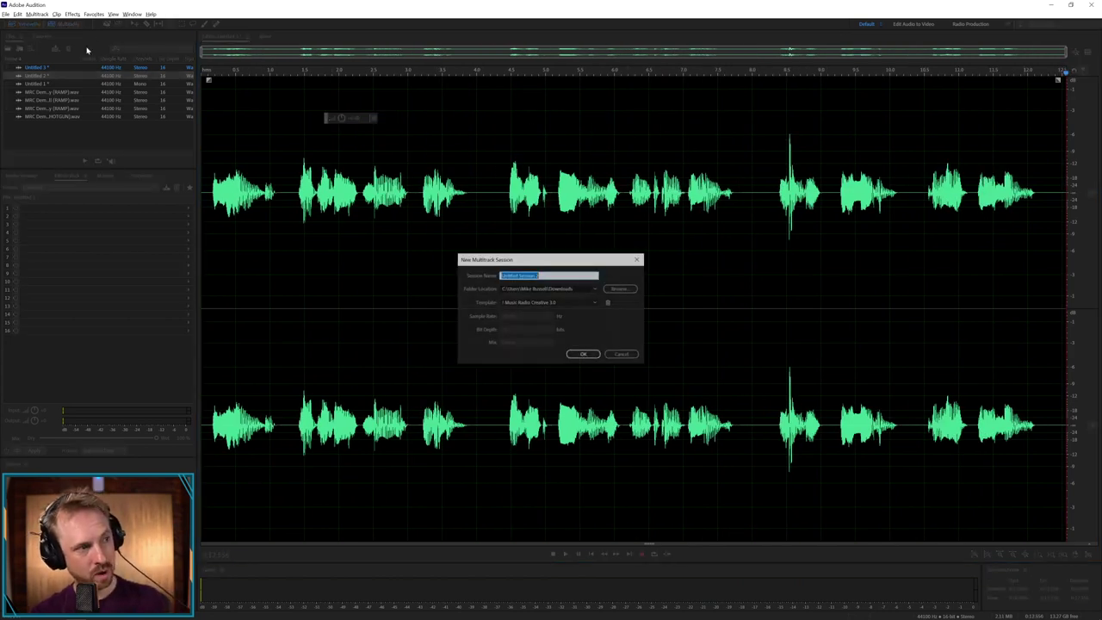
pyautogui.write('M')
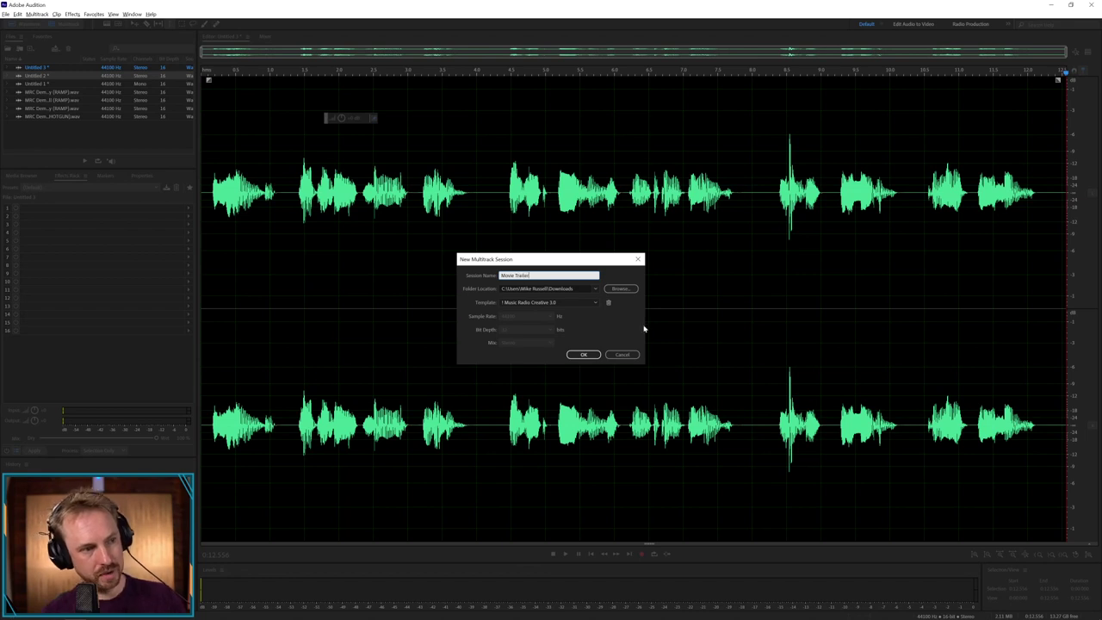
pyautogui.write('ovie Trailer')
pyautogui.click(551, 302)
pyautogui.click(578, 315)
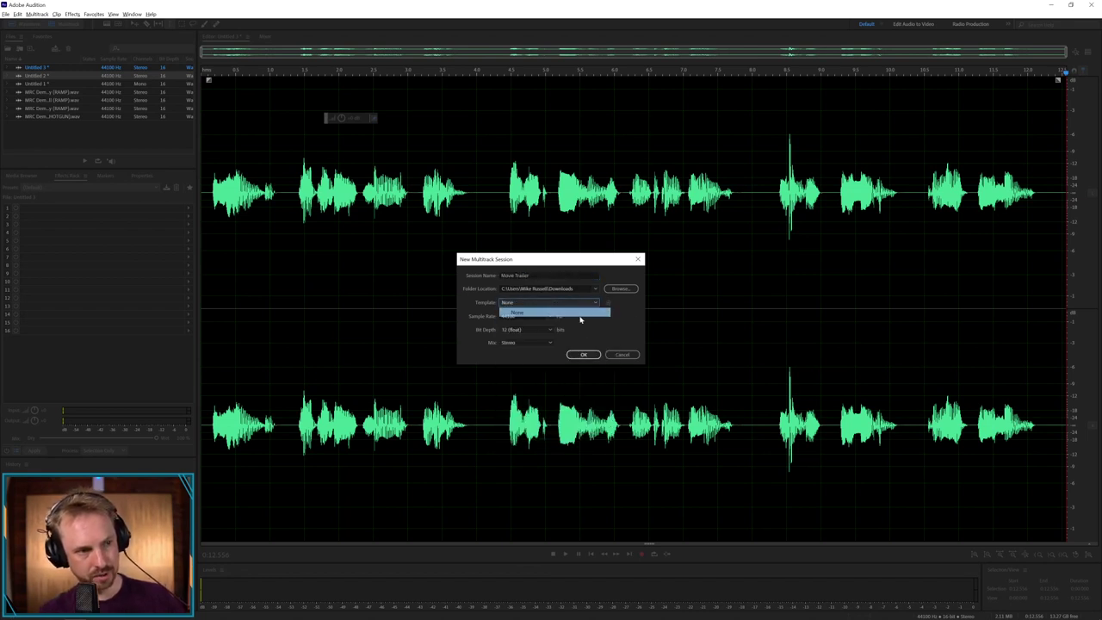
pyautogui.click(582, 354)
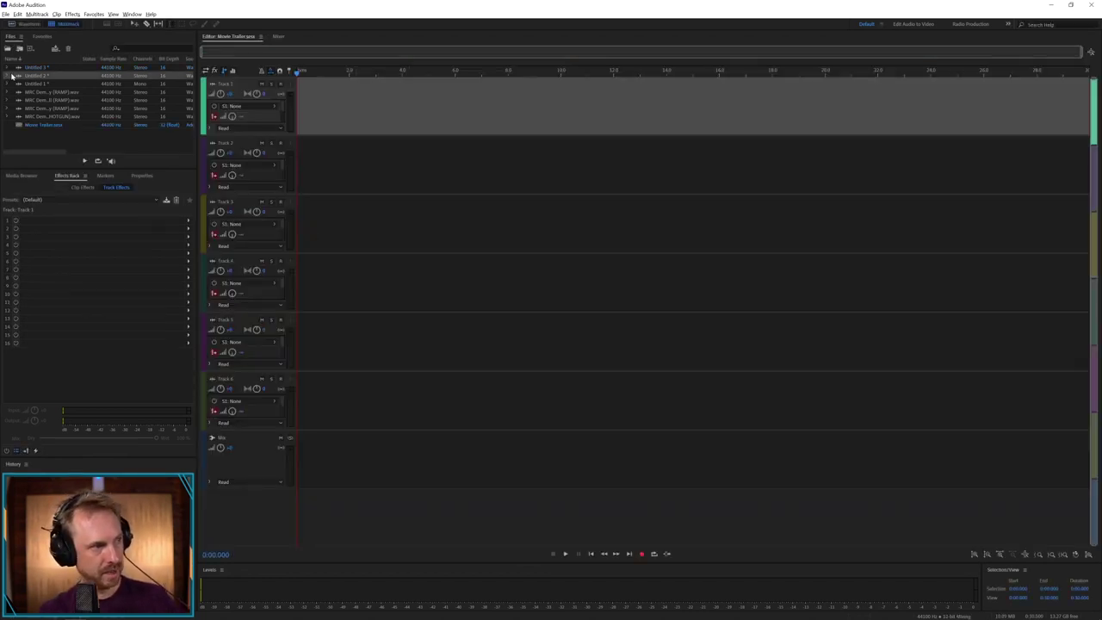
# Step: Place the Untitled 3 recording at the start of Track 1 and add a Parametric Equalizer as the track's first effect
pyautogui.moveTo(32, 73); pyautogui.dragTo(300, 102)
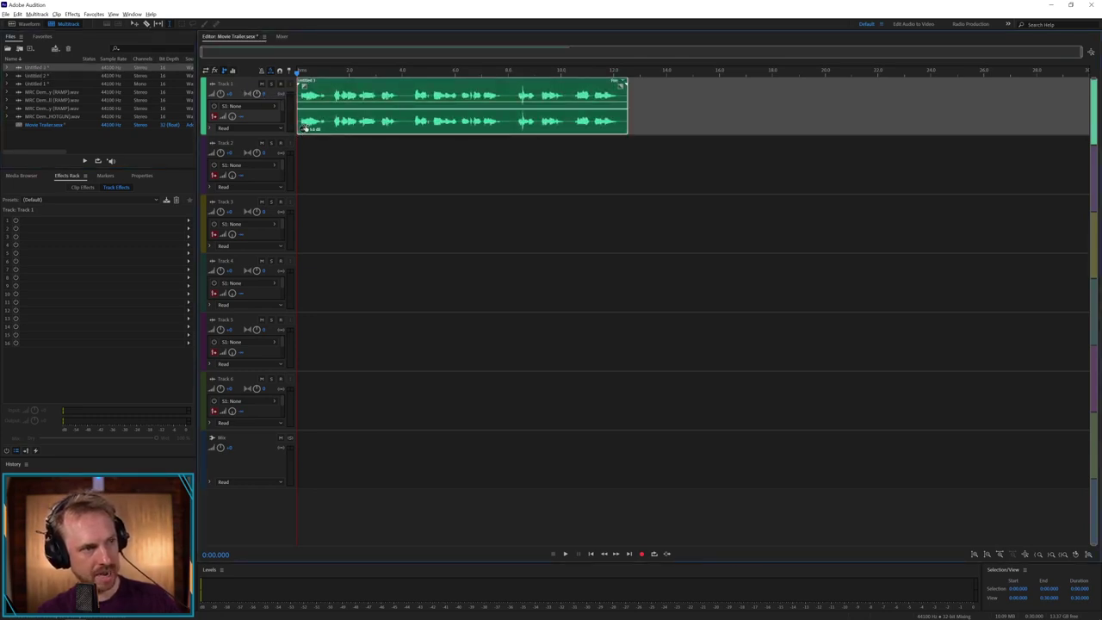
pyautogui.click(186, 221)
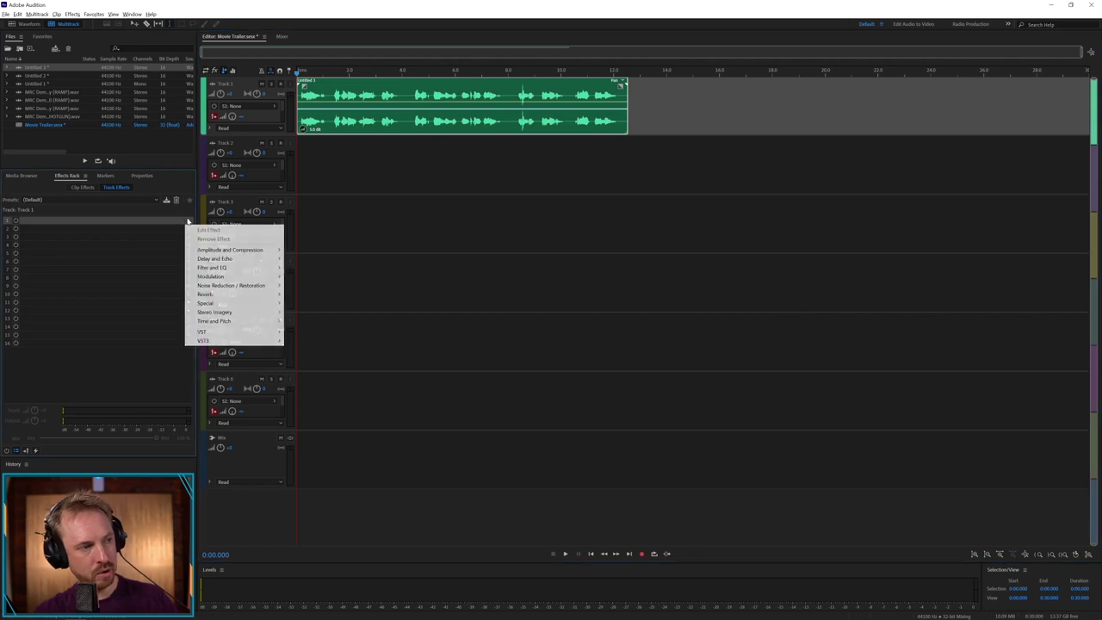
pyautogui.moveTo(241, 255)
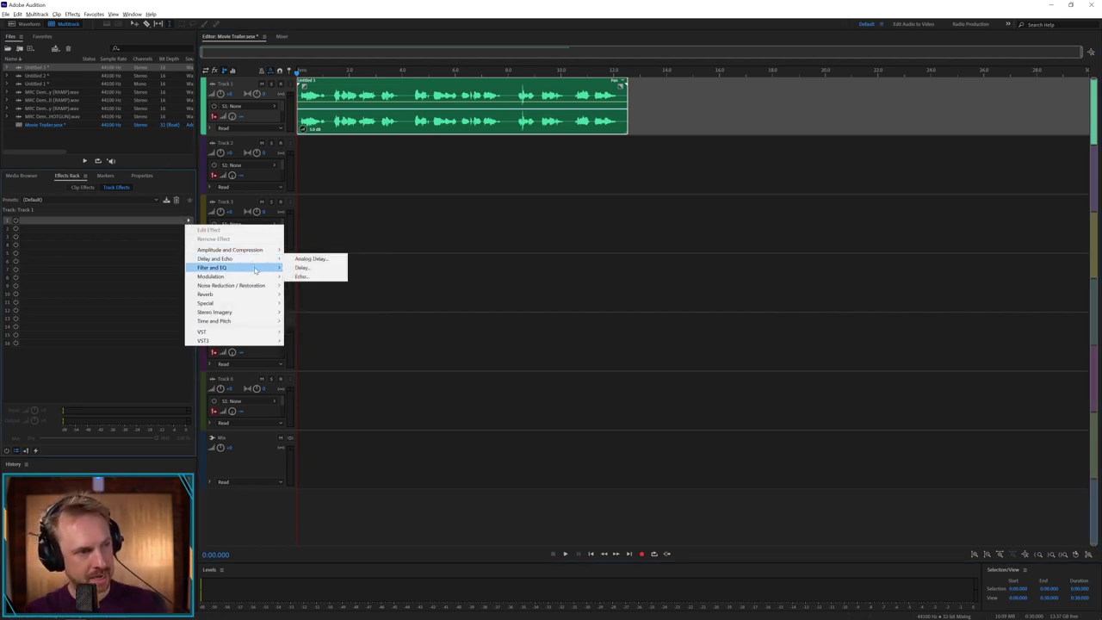
pyautogui.click(316, 311)
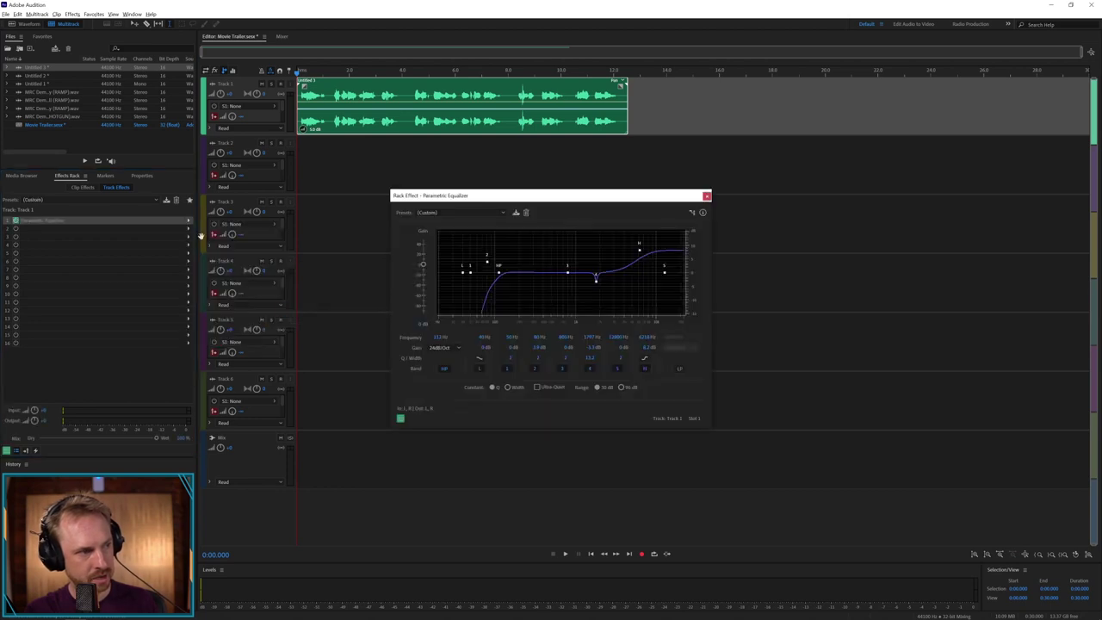
# Step: Add Dynamics, Pitch Shifter and Chorus to slots 2, 3 and 4 of Track 1's effects
pyautogui.click(189, 231)
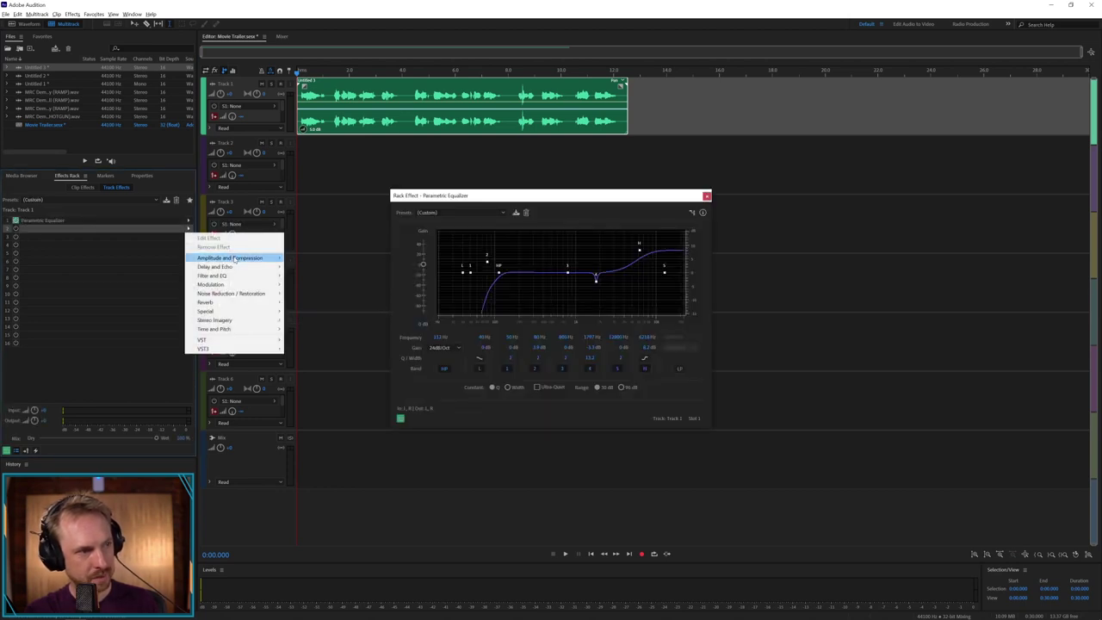
pyautogui.moveTo(237, 258)
pyautogui.click(340, 284)
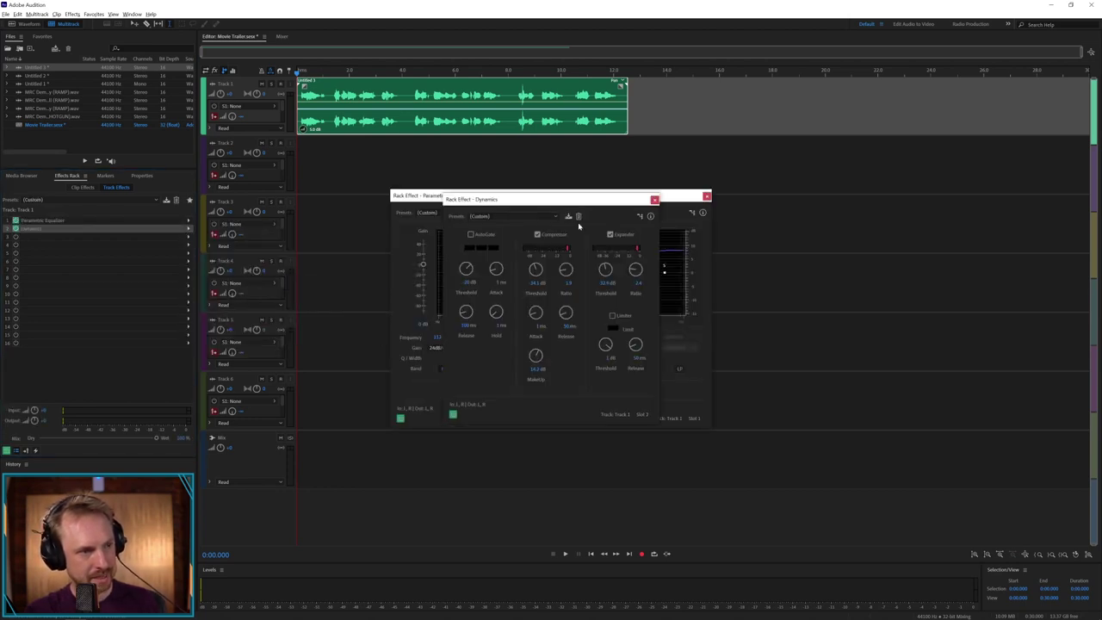
pyautogui.click(188, 239)
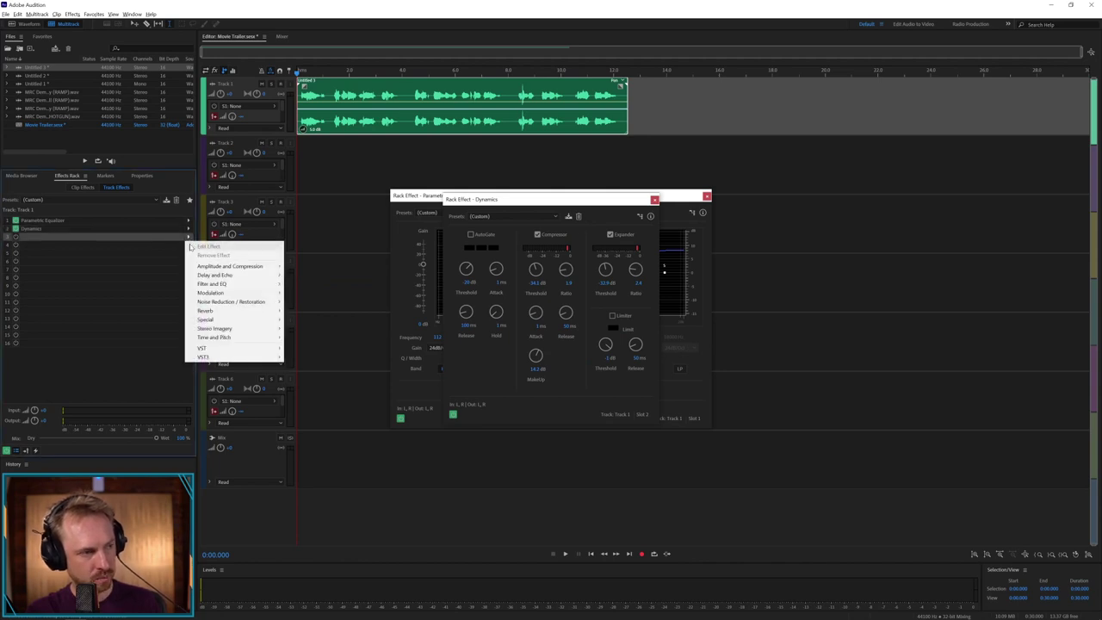
pyautogui.moveTo(228, 343)
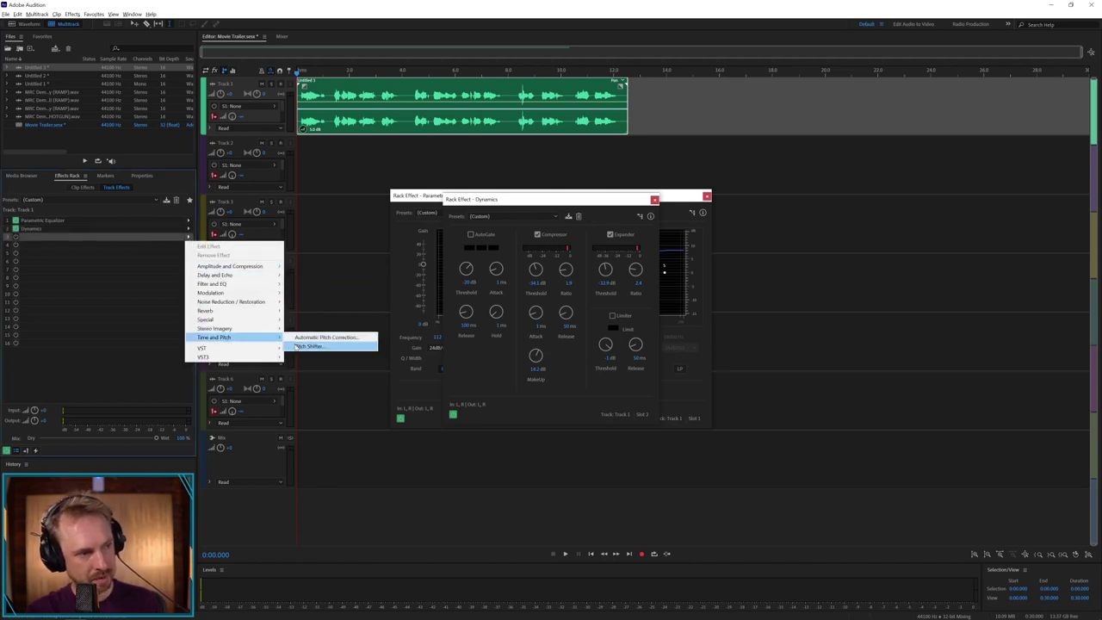
pyautogui.click(327, 345)
pyautogui.click(189, 247)
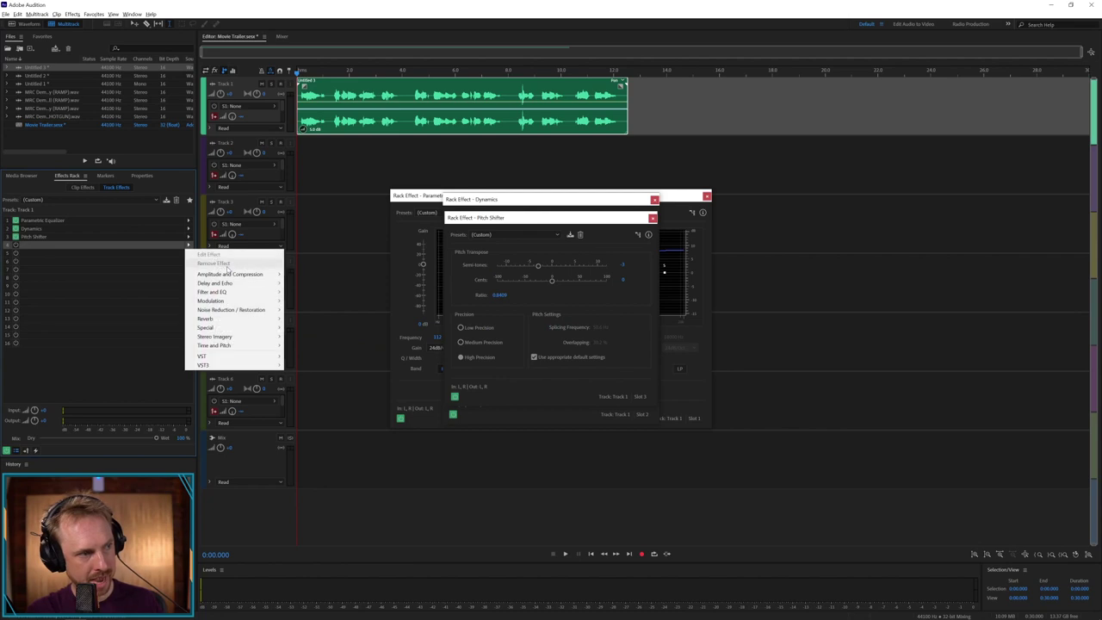
pyautogui.moveTo(240, 296)
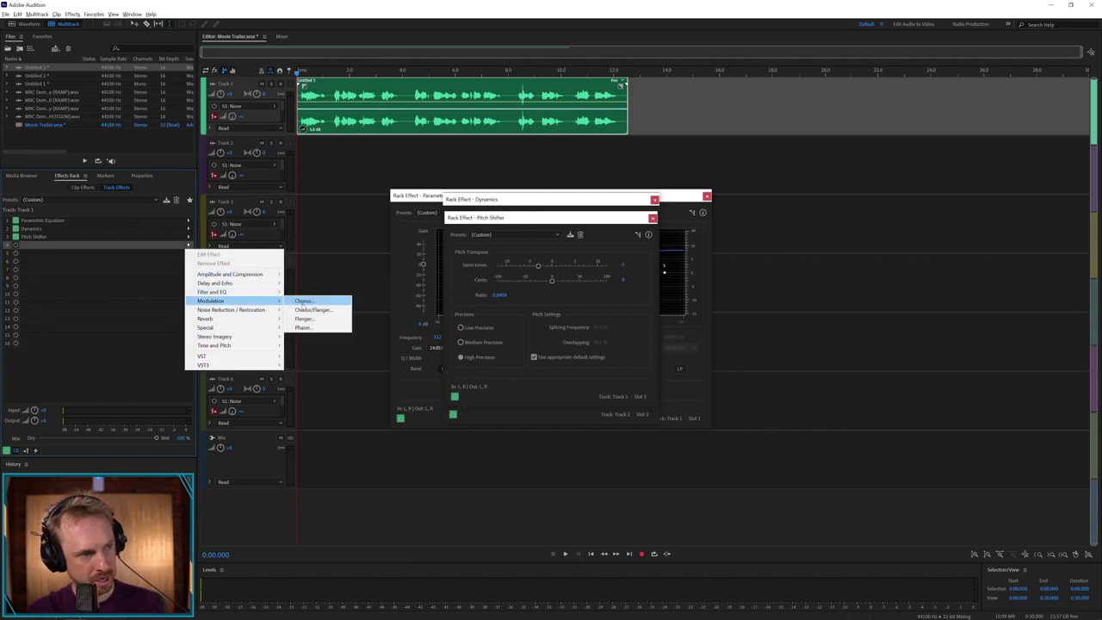
pyautogui.click(306, 300)
# Step: Bypass the Chorus, Pitch Shifter and Dynamics effects and close their windows, leaving the Parametric Equalizer open
pyautogui.click(16, 244)
pyautogui.click(16, 236)
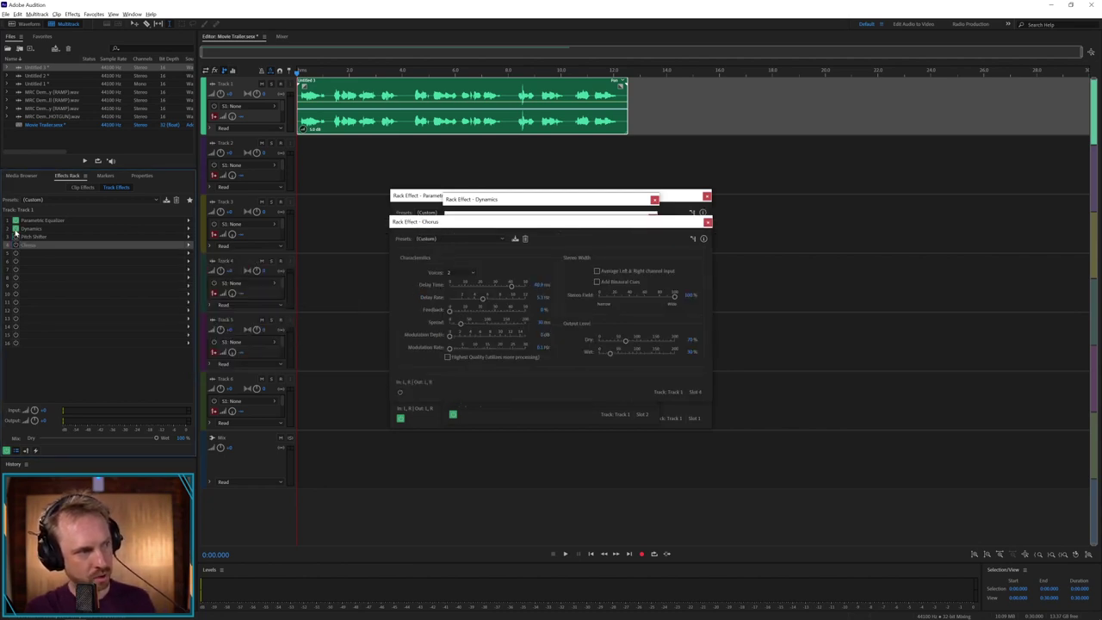
pyautogui.click(16, 229)
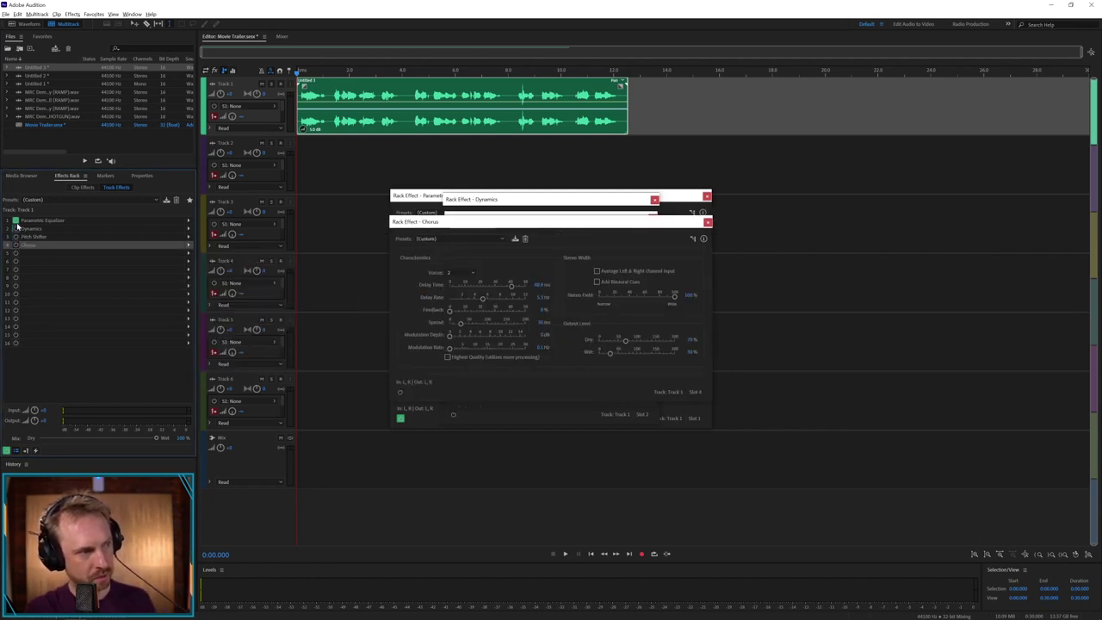
pyautogui.click(707, 222)
pyautogui.click(651, 218)
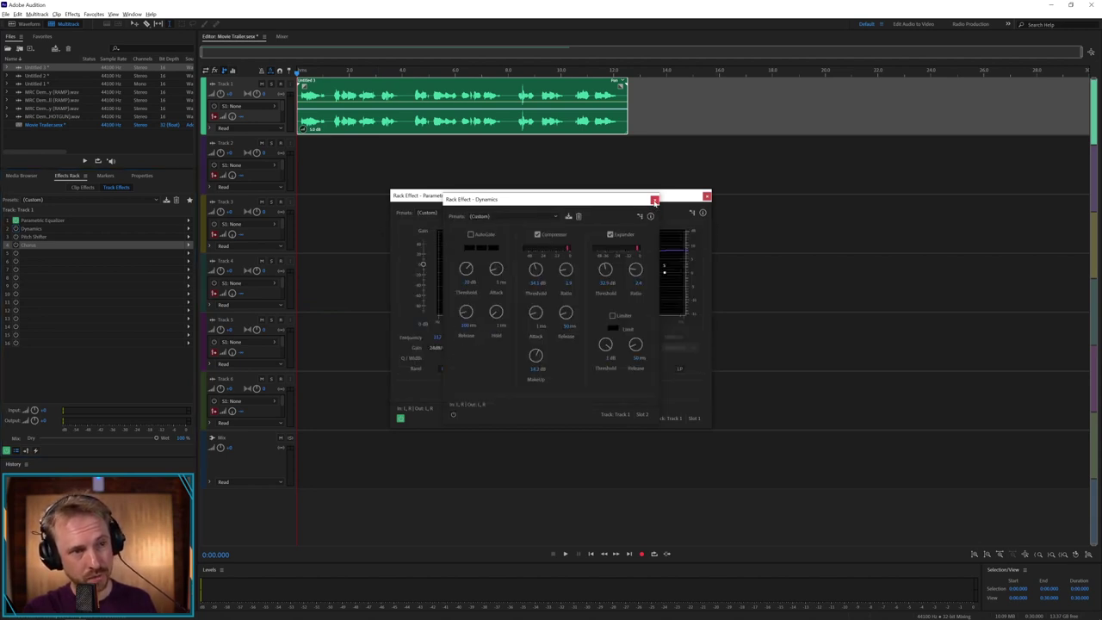
pyautogui.click(654, 200)
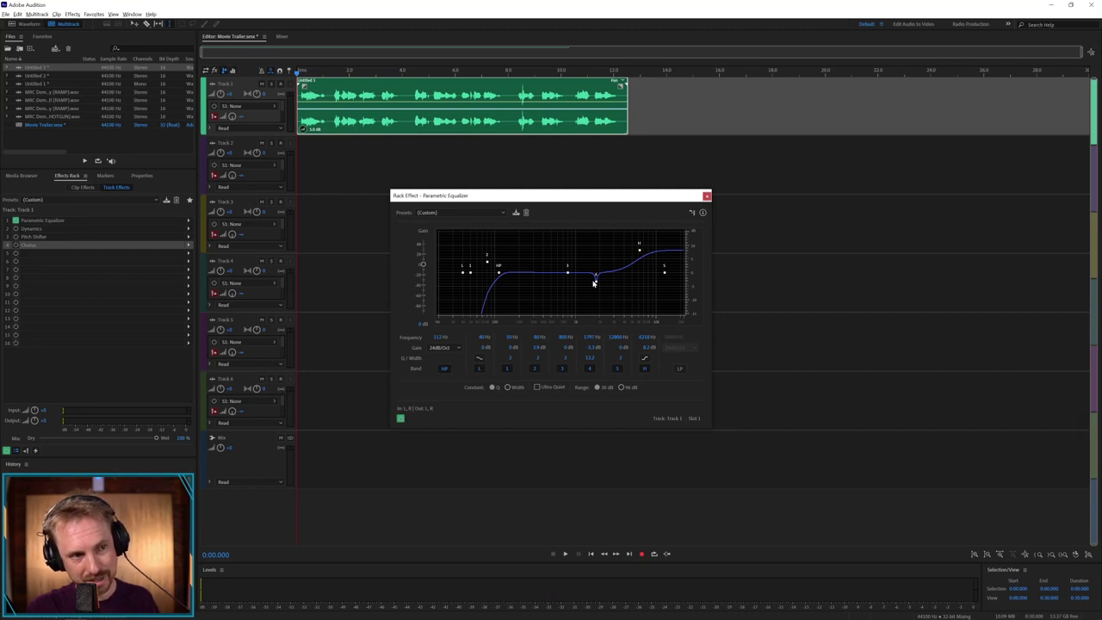
# Step: Apply the Vocal Enhancer preset to the Parametric Equalizer
pyautogui.moveTo(594, 283); pyautogui.dragTo(577, 253)
pyautogui.click(459, 212)
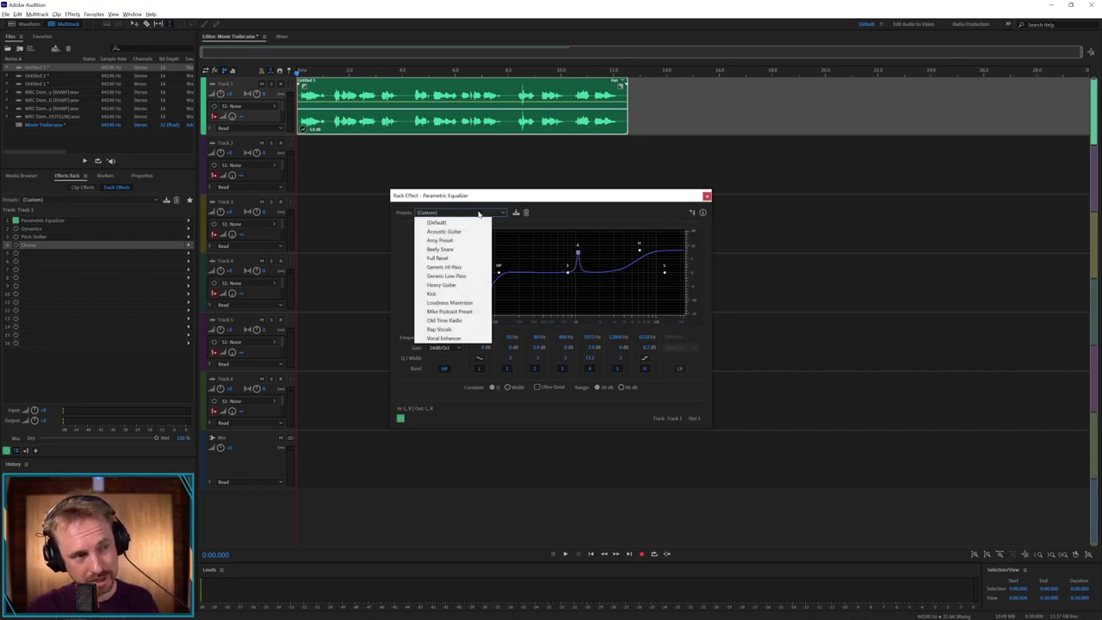
pyautogui.click(461, 338)
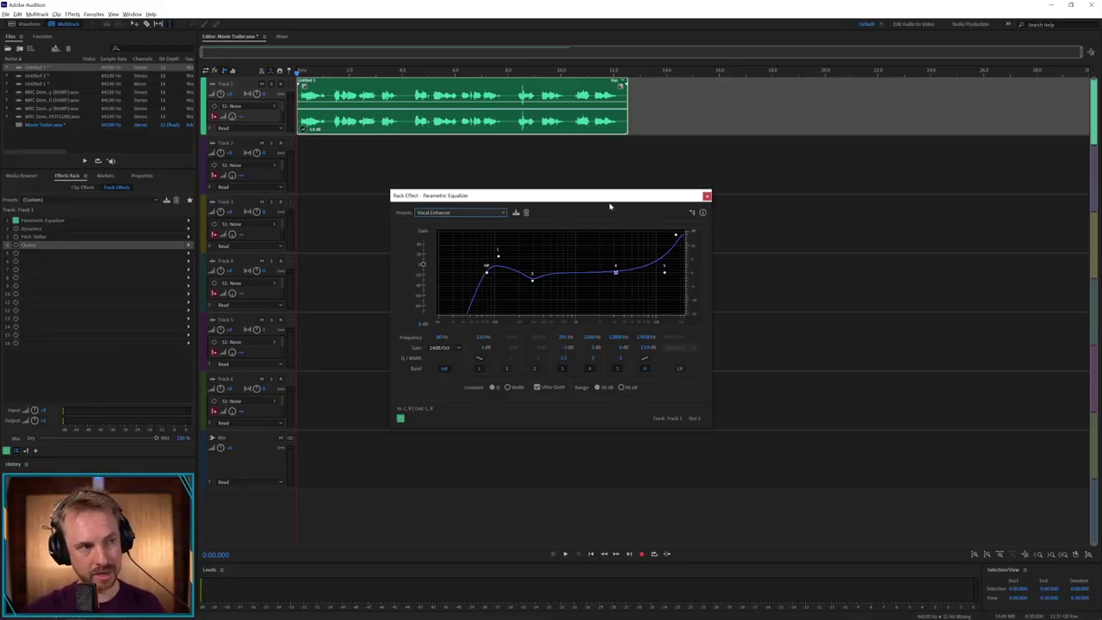
# Step: Play the start of the voice track with the Parametric Equalizer on and then bypassed to compare the sound
pyautogui.press('space')
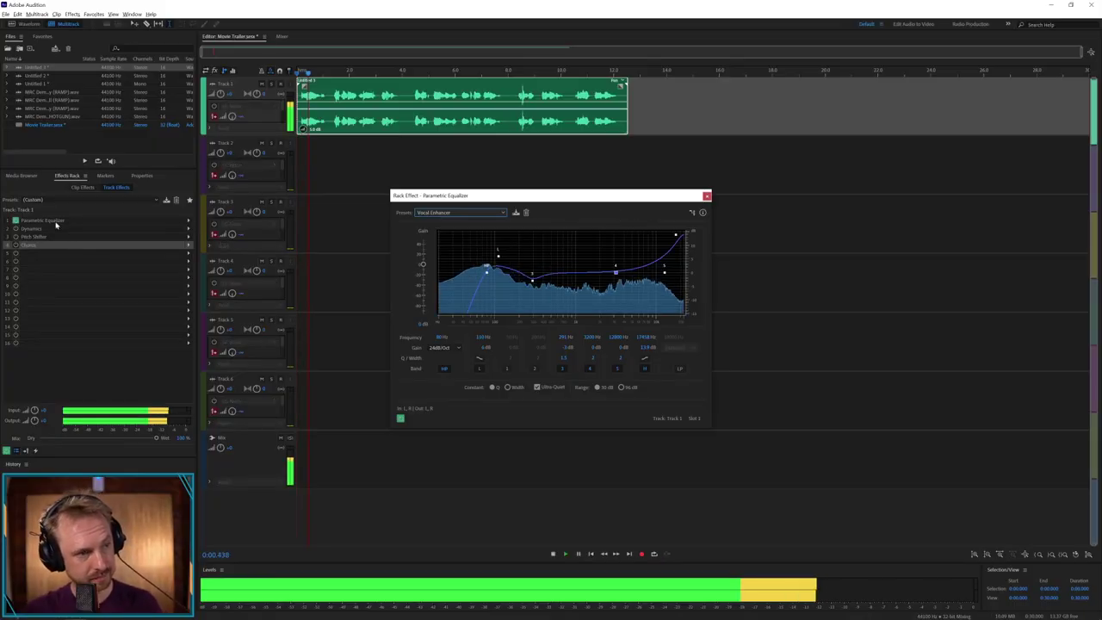
pyautogui.press('space')
pyautogui.click(14, 221)
pyautogui.press('space')
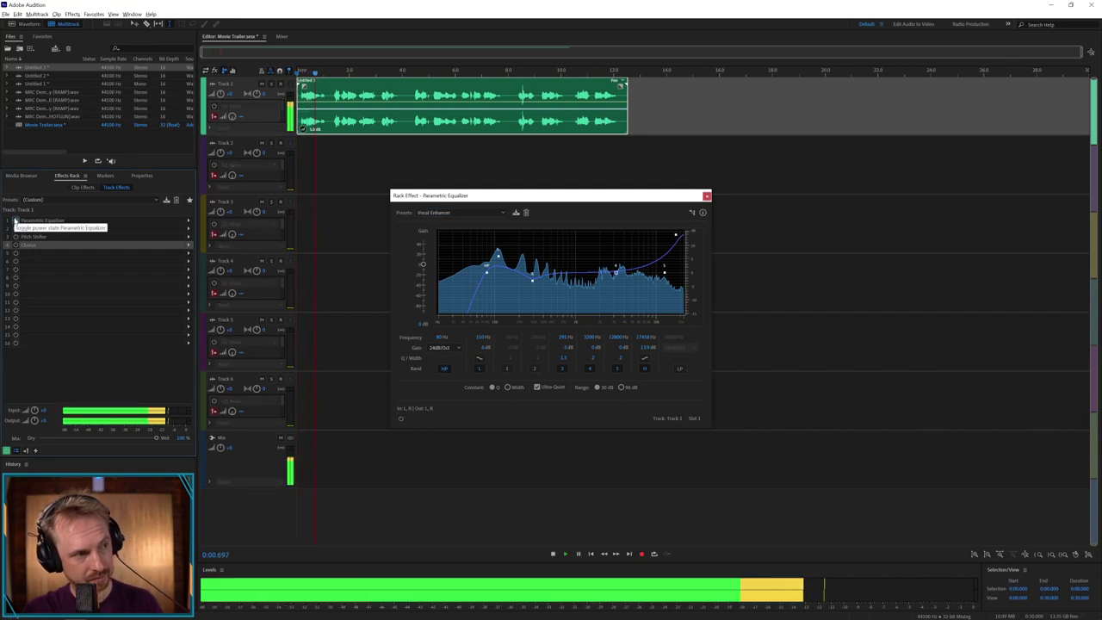
pyautogui.press('space')
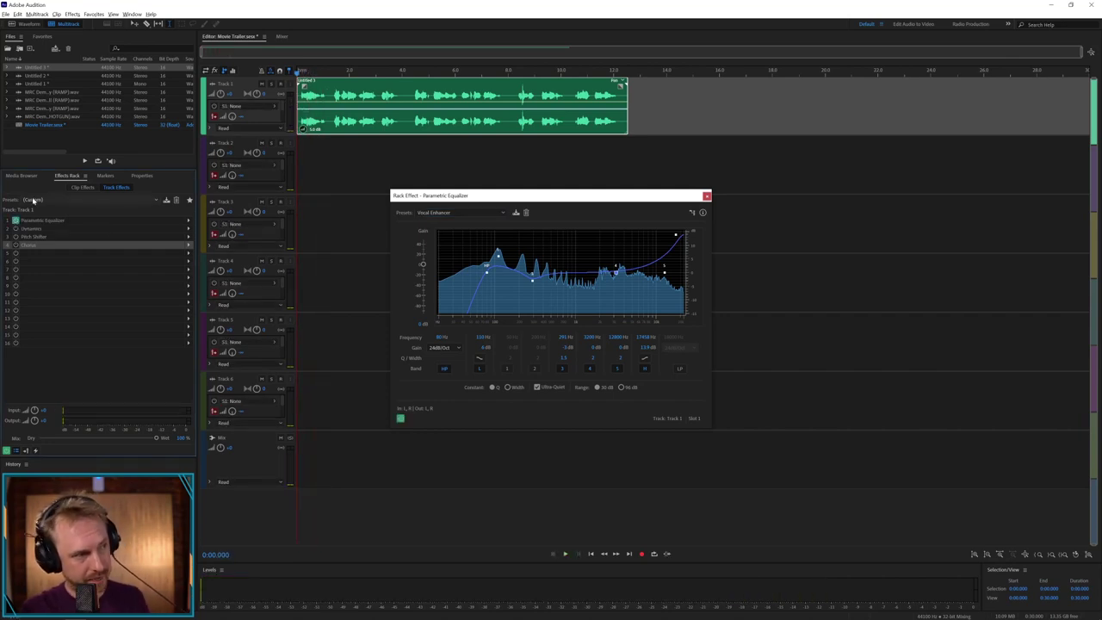
# Step: Turn on the Dynamics effect and reset its settings to the (Default) preset, closing the equalizer window
pyautogui.click(26, 229)
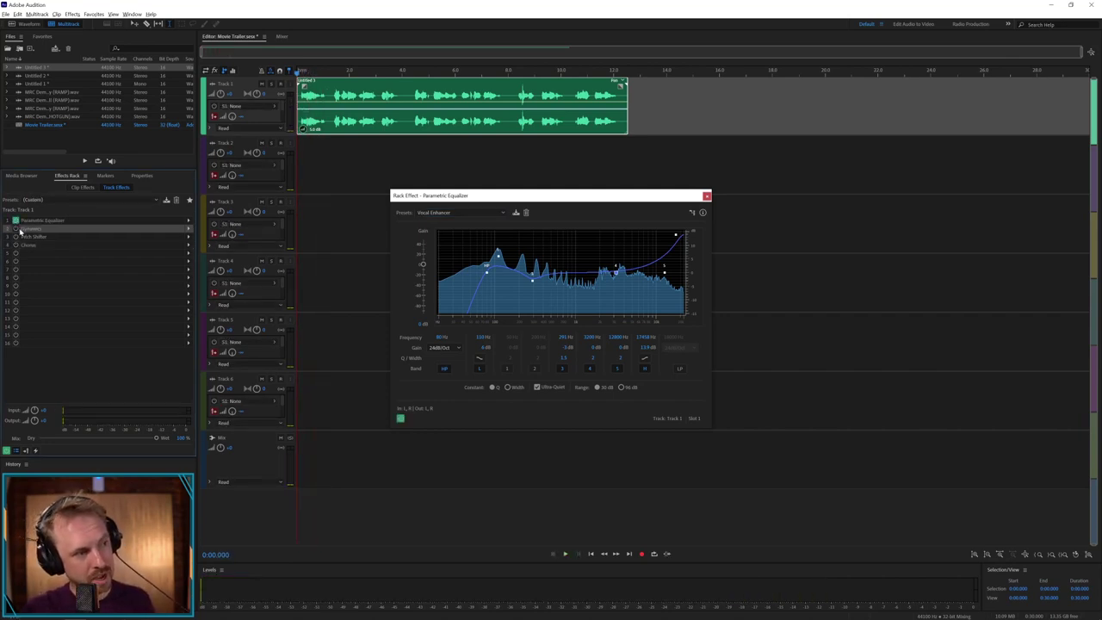
pyautogui.doubleClick(27, 230)
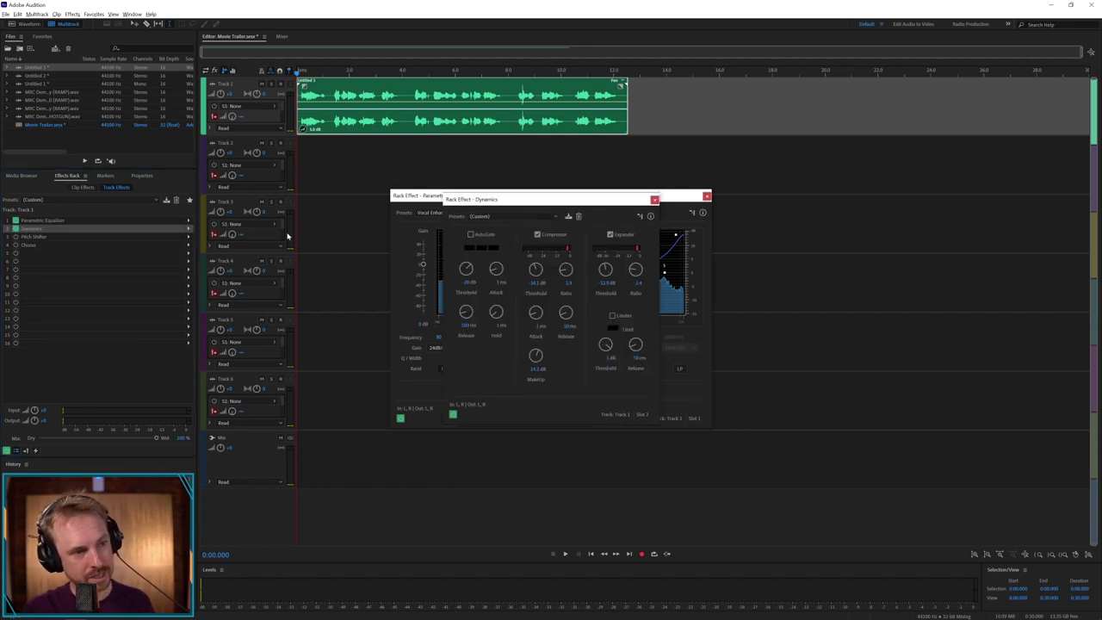
pyautogui.click(706, 195)
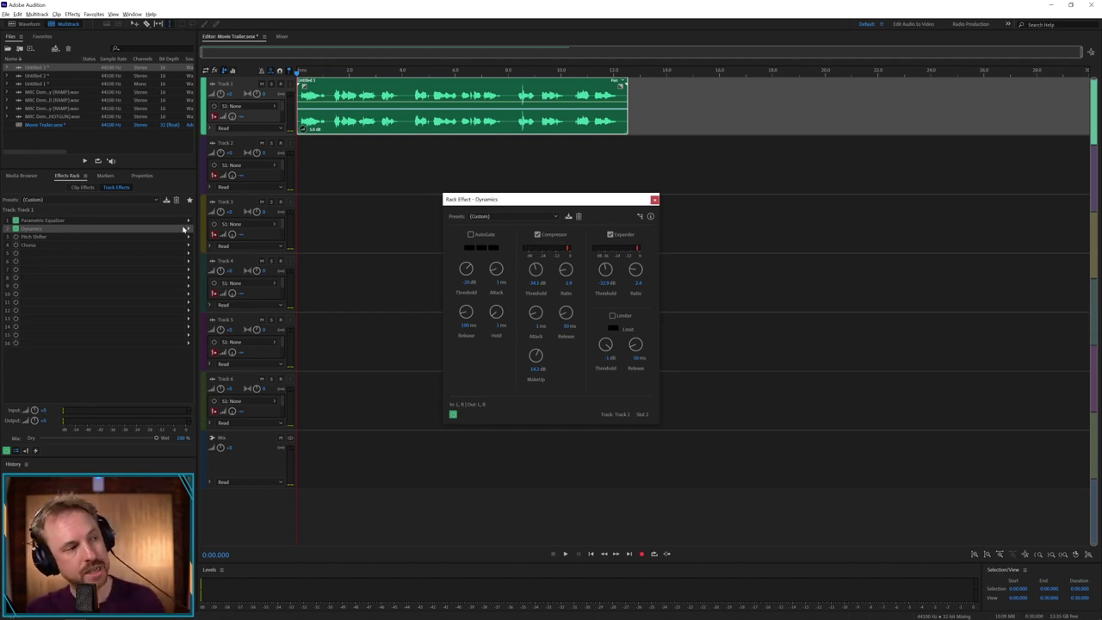
pyautogui.click(499, 216)
pyautogui.click(497, 227)
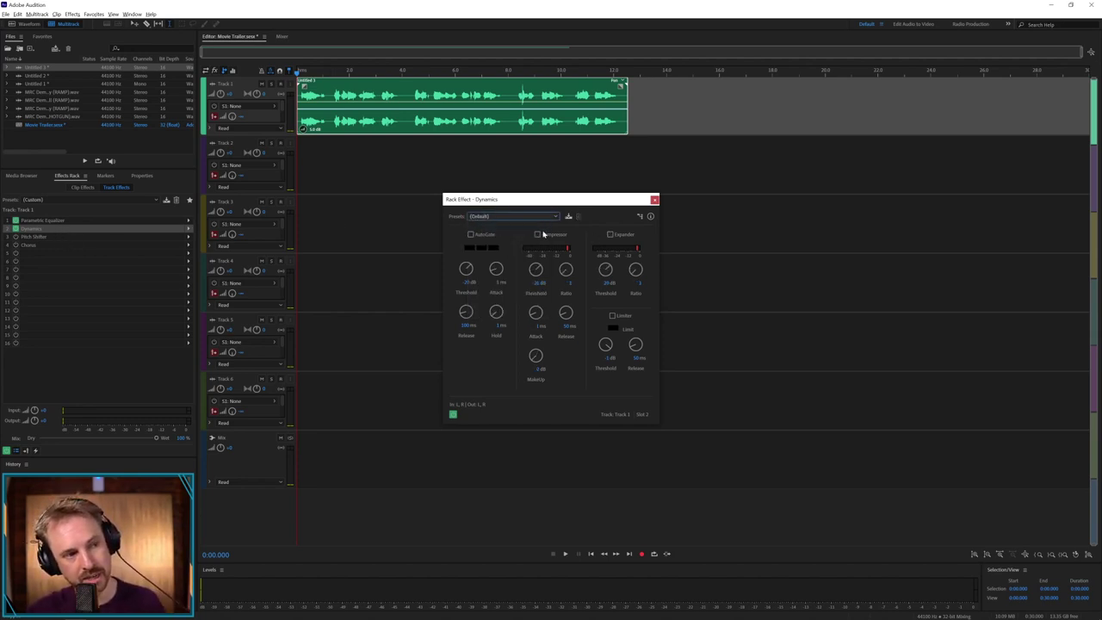
# Step: Enable the compressor and limiter in Dynamics, lower the compressor threshold to -28.1 dB while auditioning, and raise the makeup gain
pyautogui.click(537, 234)
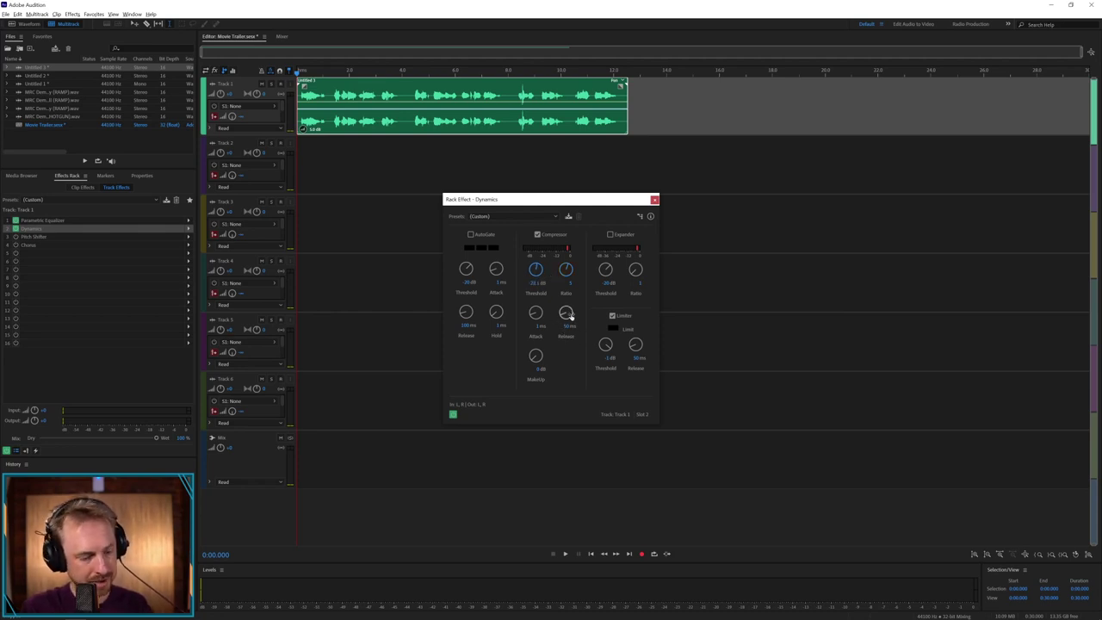
pyautogui.press('space')
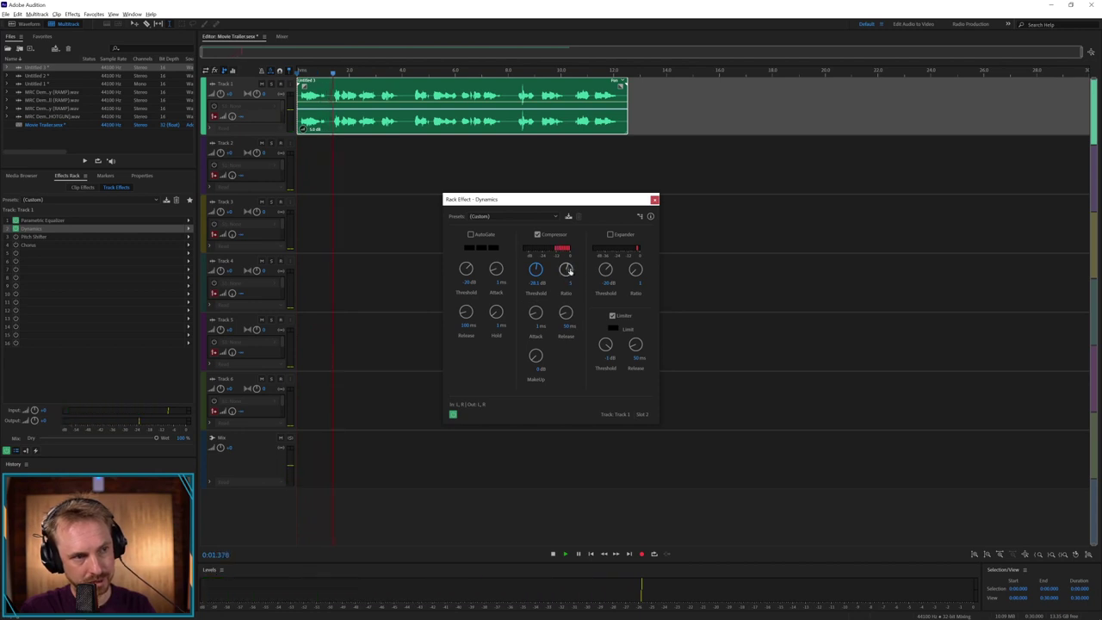
pyautogui.press('space')
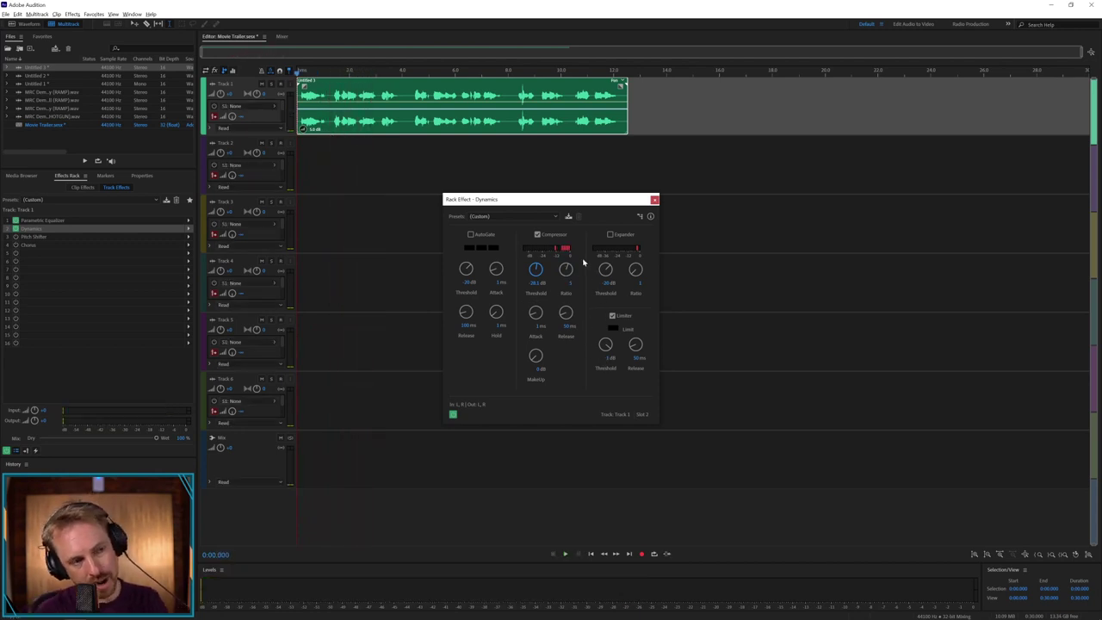
pyautogui.moveTo(543, 364); pyautogui.dragTo(543, 351)
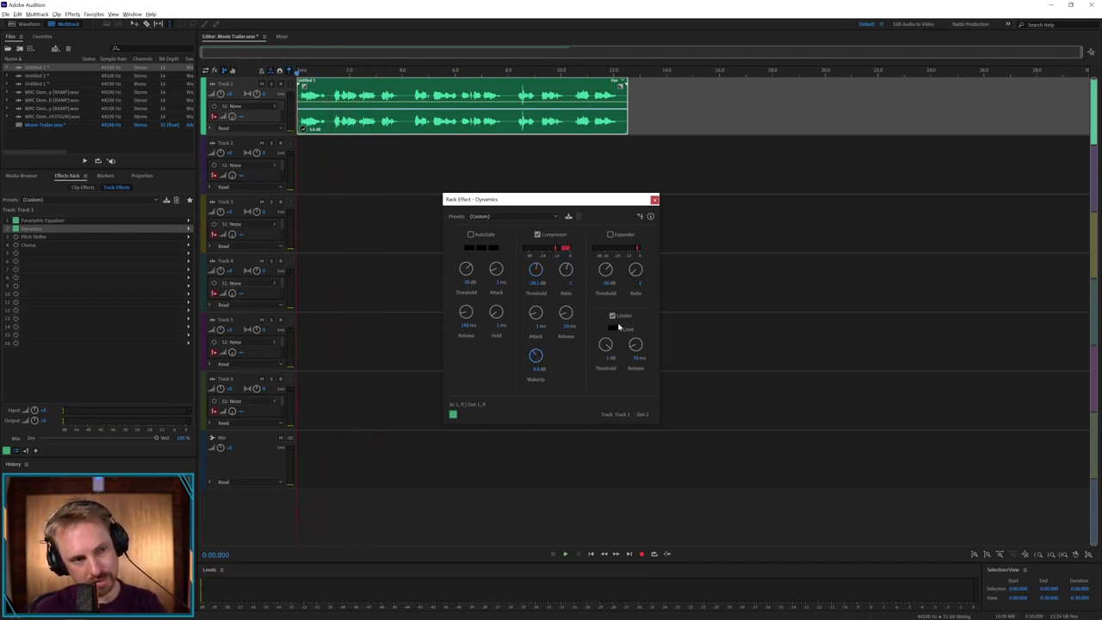
# Step: Set the limiter threshold to -3 dB and raise the compressor makeup gain to about 18.9 dB while playing the voice track
pyautogui.click(606, 358)
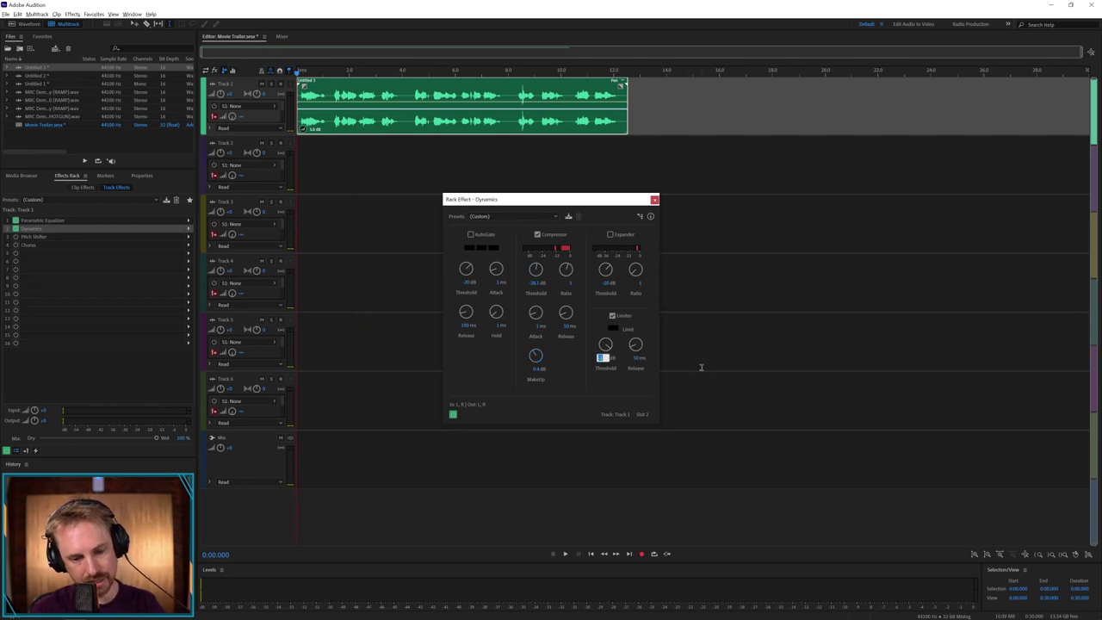
pyautogui.write('-3')
pyautogui.press('Return')
pyautogui.press('space')
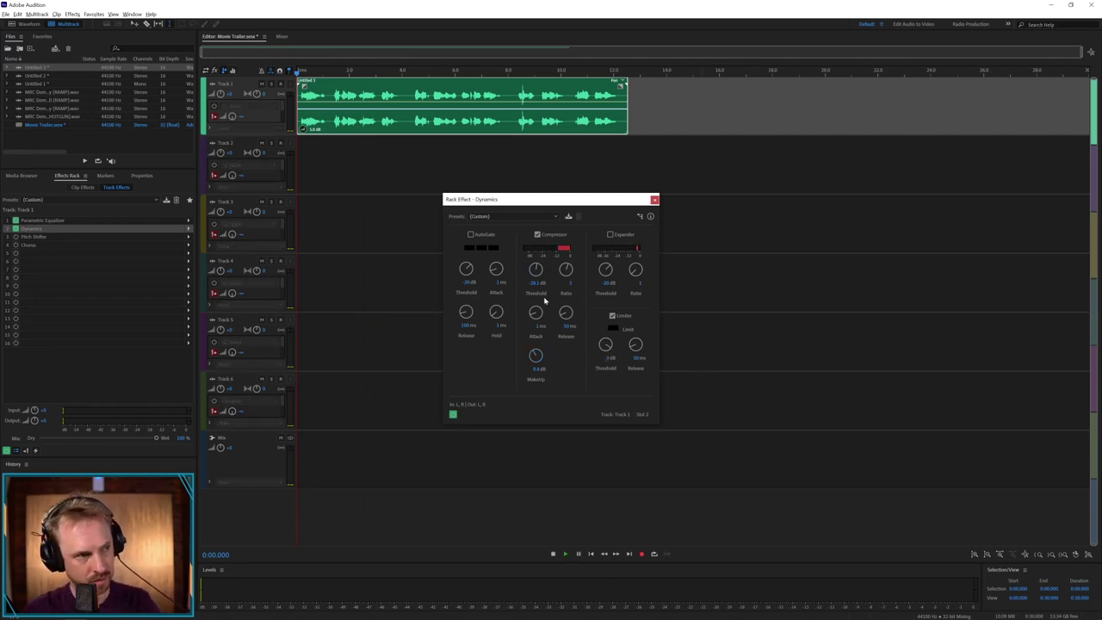
pyautogui.moveTo(535, 353)
pyautogui.mouseDown()
pyautogui.moveTo(535, 327)
pyautogui.moveTo(535, 361)
pyautogui.mouseUp()
pyautogui.press('space')
pyautogui.press('space')
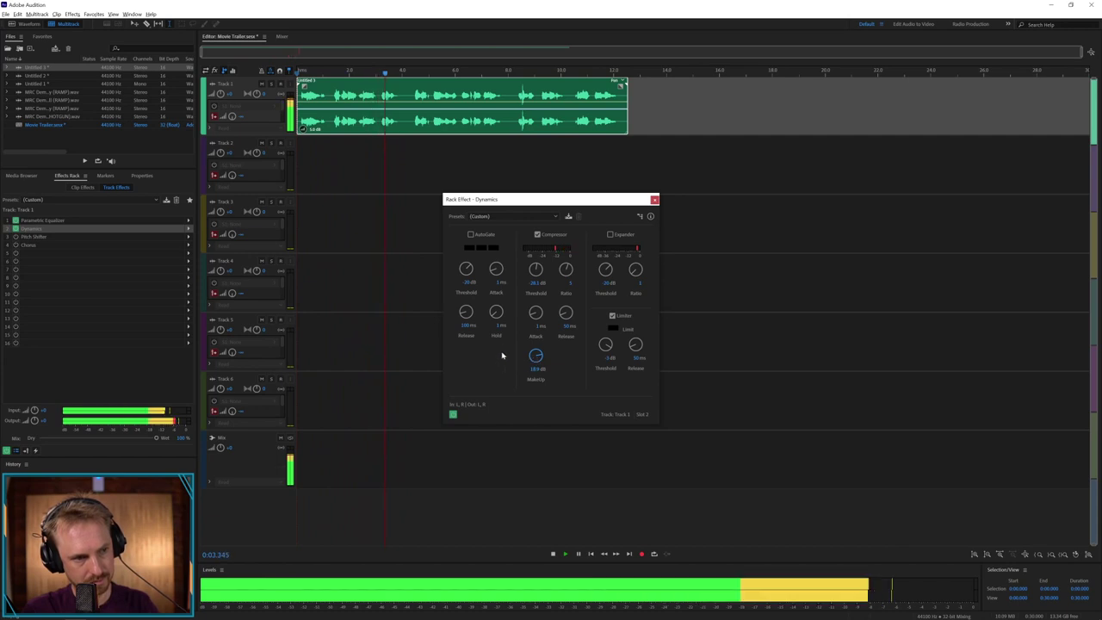
pyautogui.press('space')
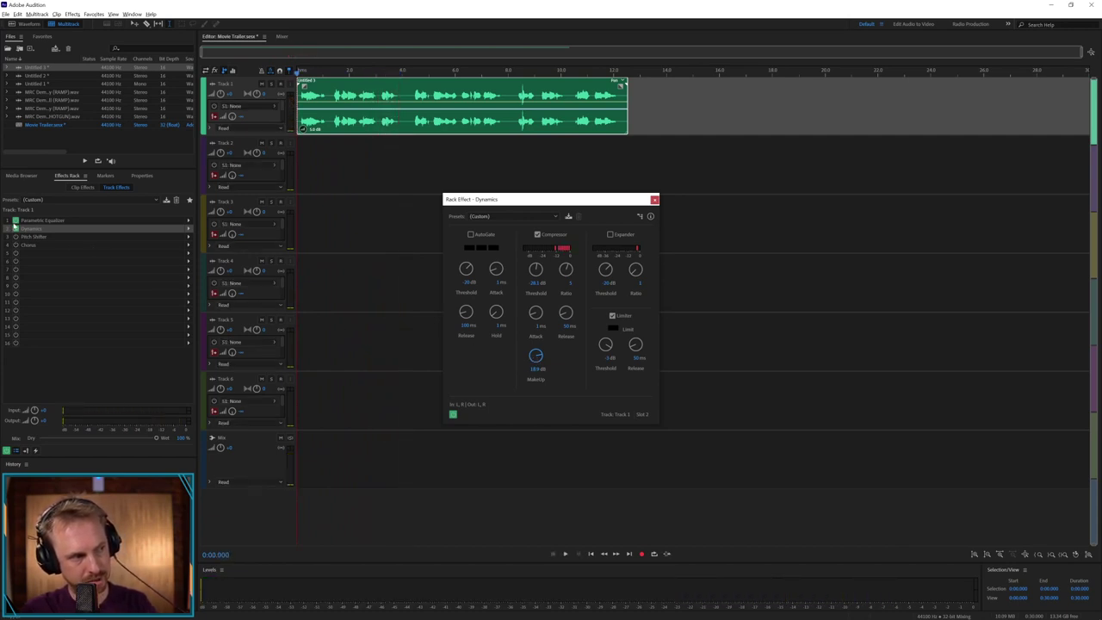
# Step: Play the start of the voice track twice to compare the sound with and without the equalizer and Dynamics processing
pyautogui.press('space')
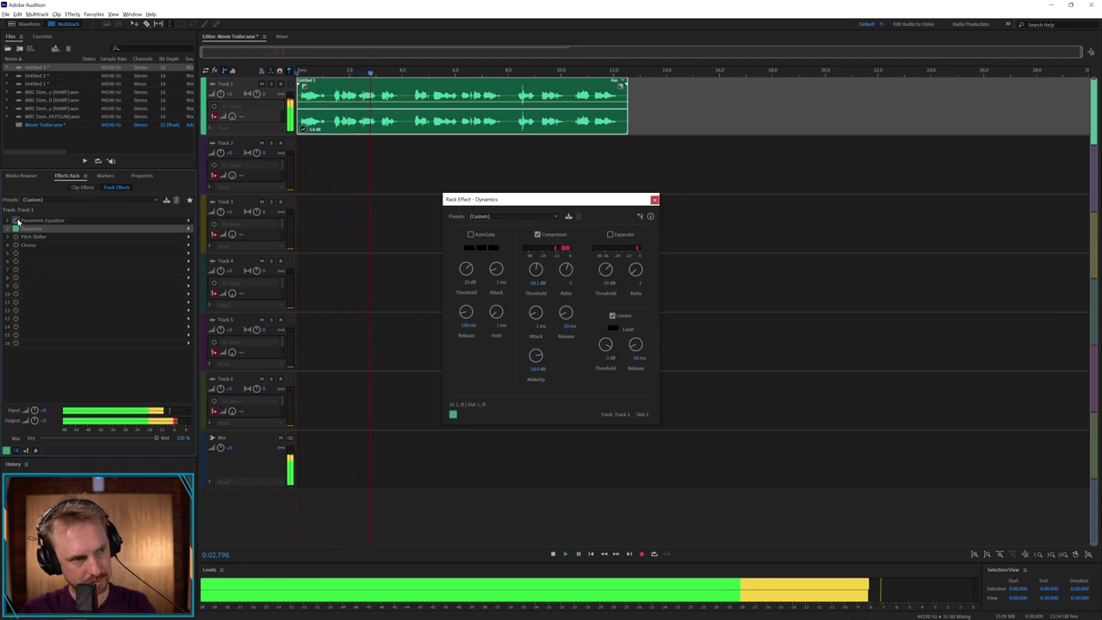
pyautogui.press('space')
pyautogui.press('space')
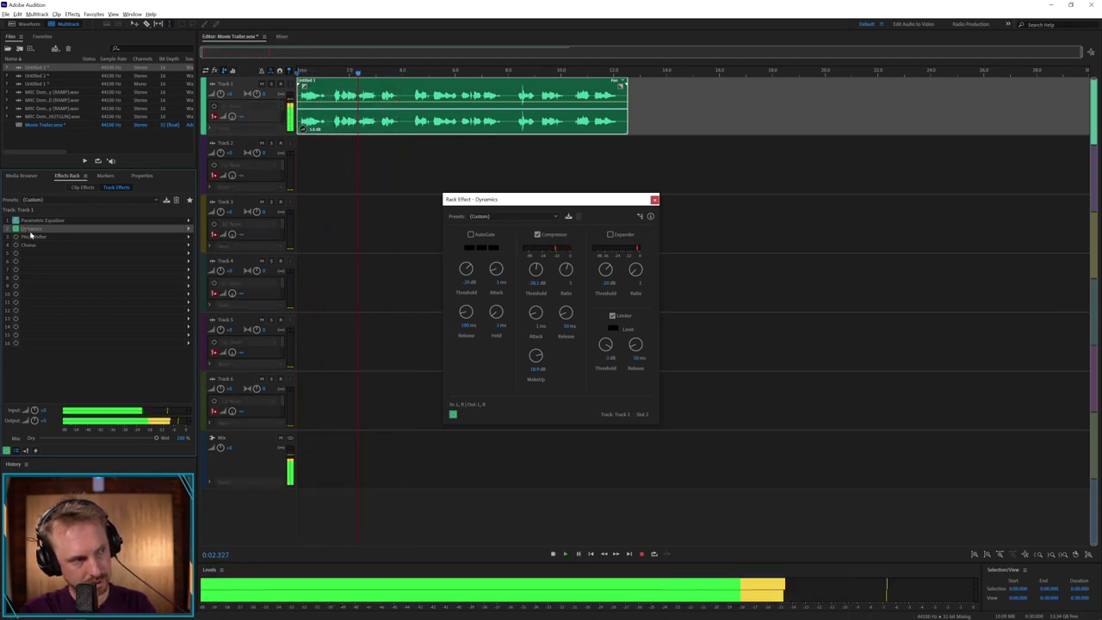
pyautogui.press('space')
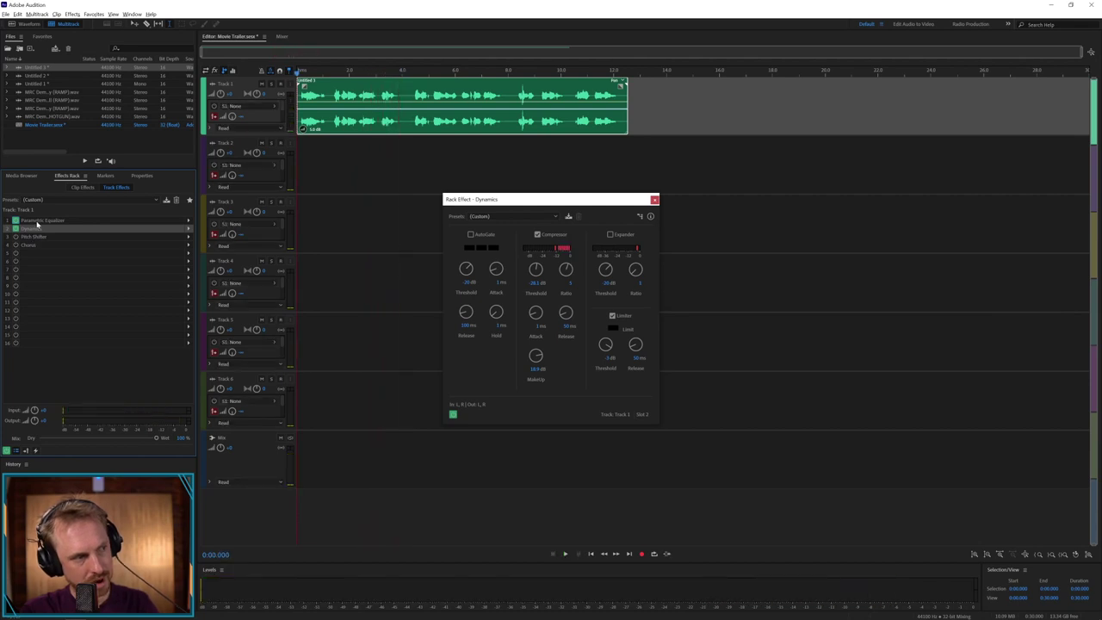
# Step: Review the Vocal Enhancer curve in the Parametric Equalizer, and close the equalizer and Dynamics windows
pyautogui.doubleClick(36, 221)
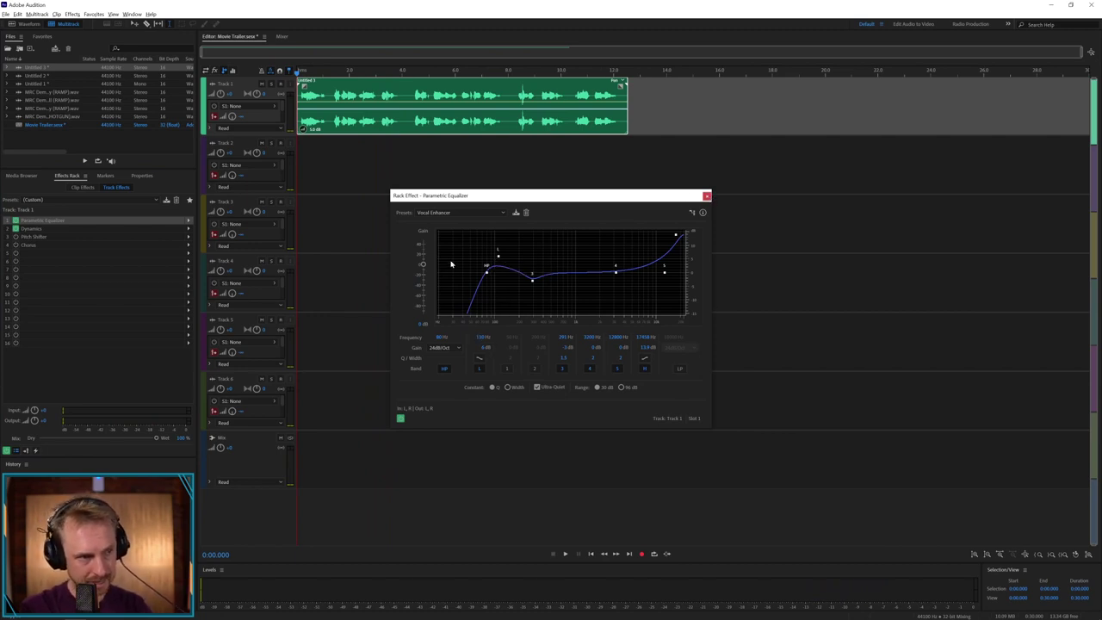
pyautogui.click(705, 196)
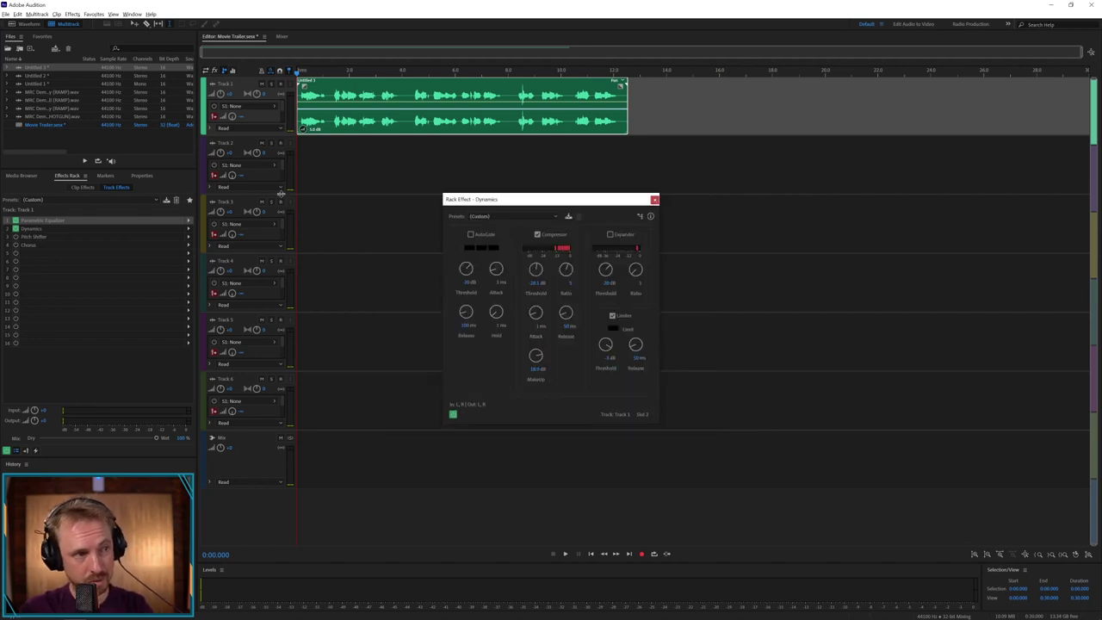
pyautogui.click(654, 198)
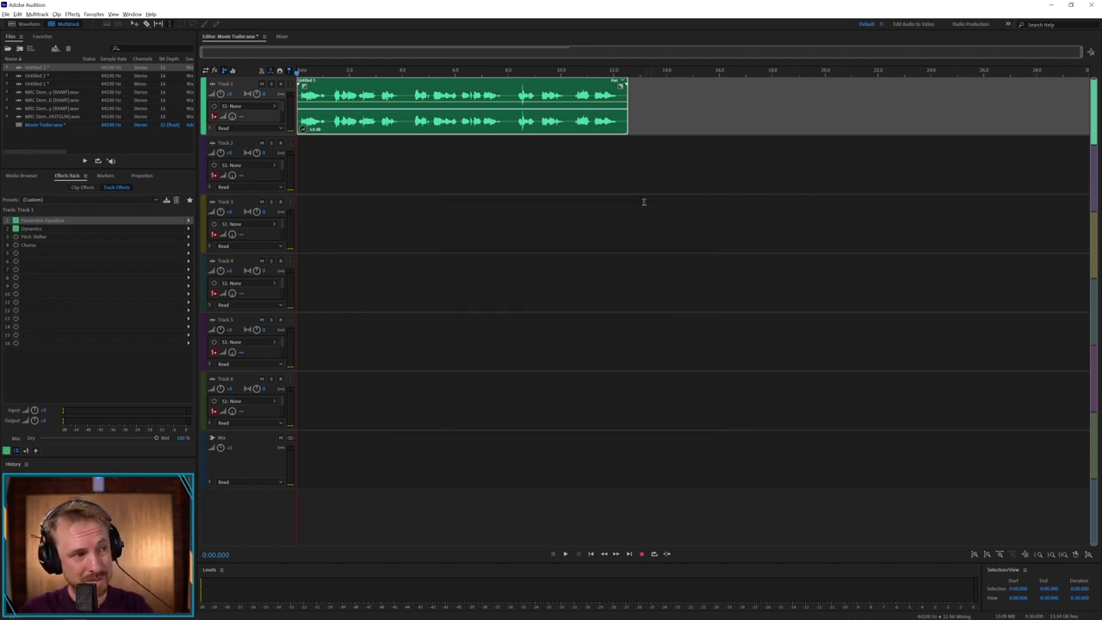
# Step: Turn on and open the Pitch Shifter, audition the voice track at -1 semitone, and set the semitones back to 0
pyautogui.click(31, 238)
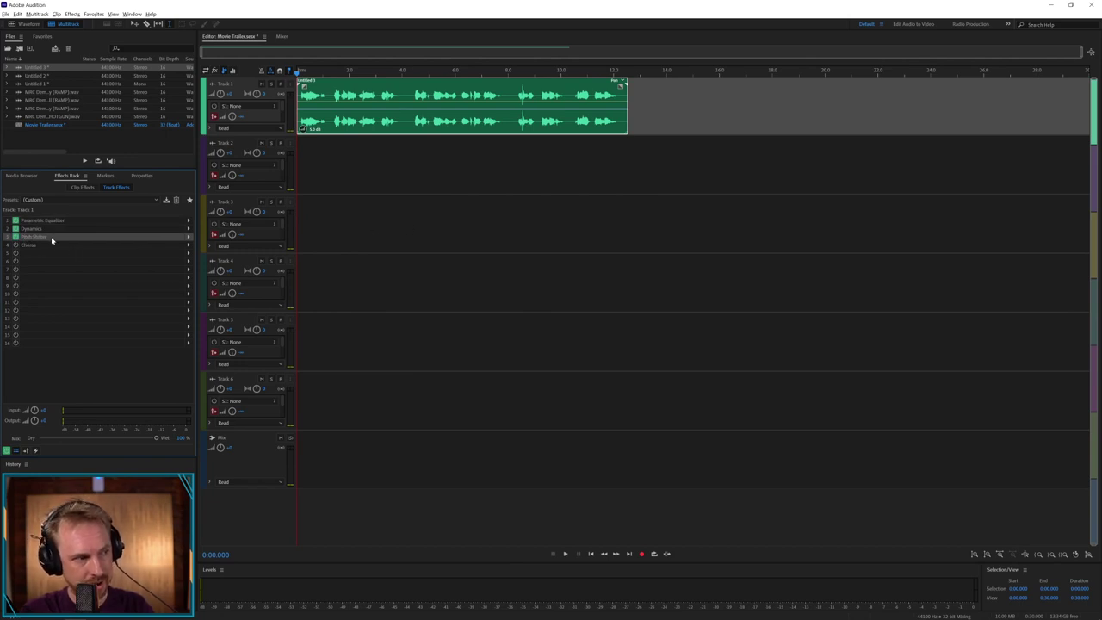
pyautogui.doubleClick(52, 240)
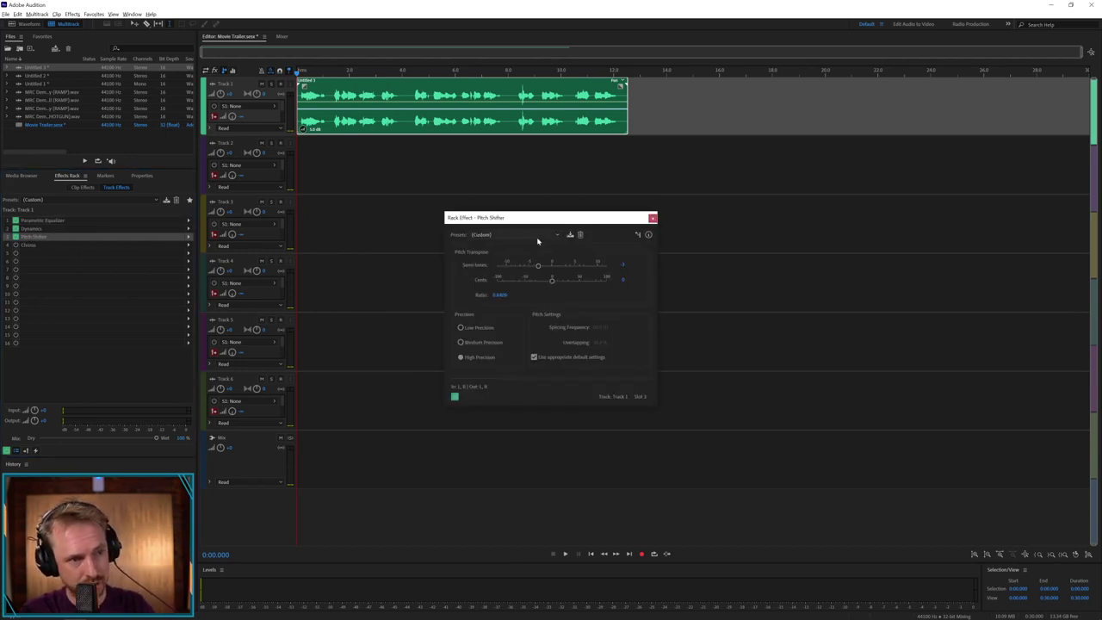
pyautogui.moveTo(538, 267); pyautogui.dragTo(545, 267)
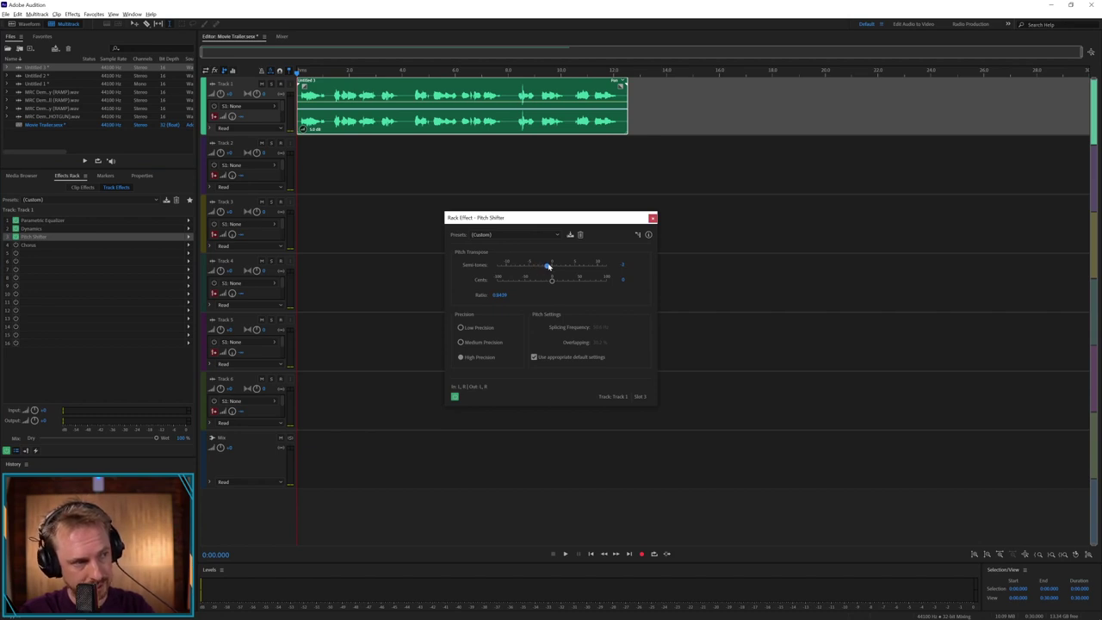
pyautogui.press('space')
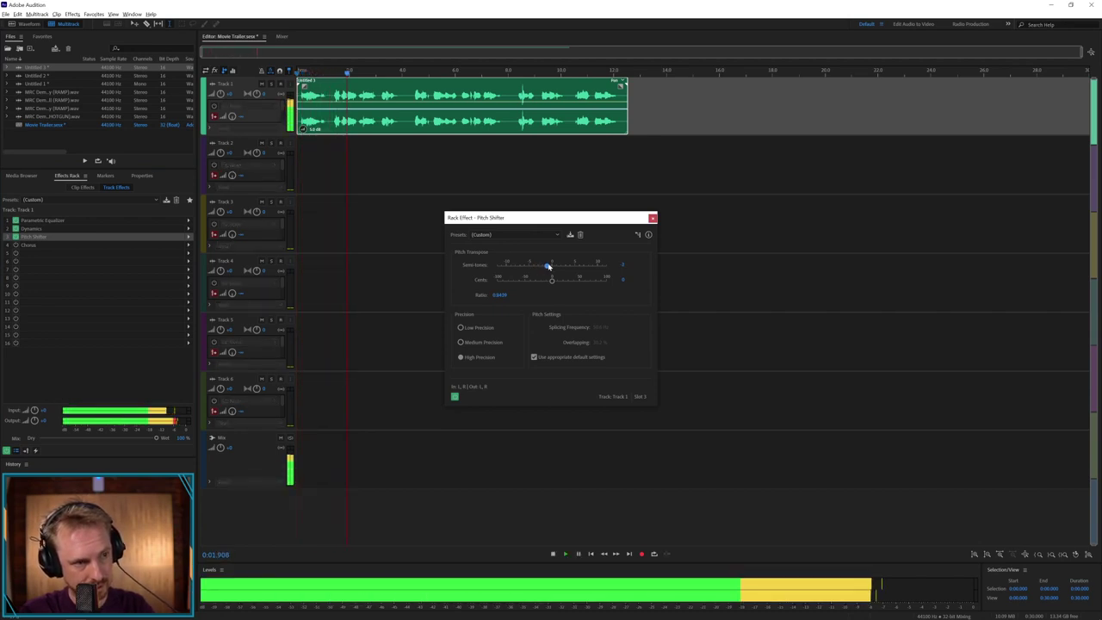
pyautogui.moveTo(548, 266); pyautogui.dragTo(548, 267)
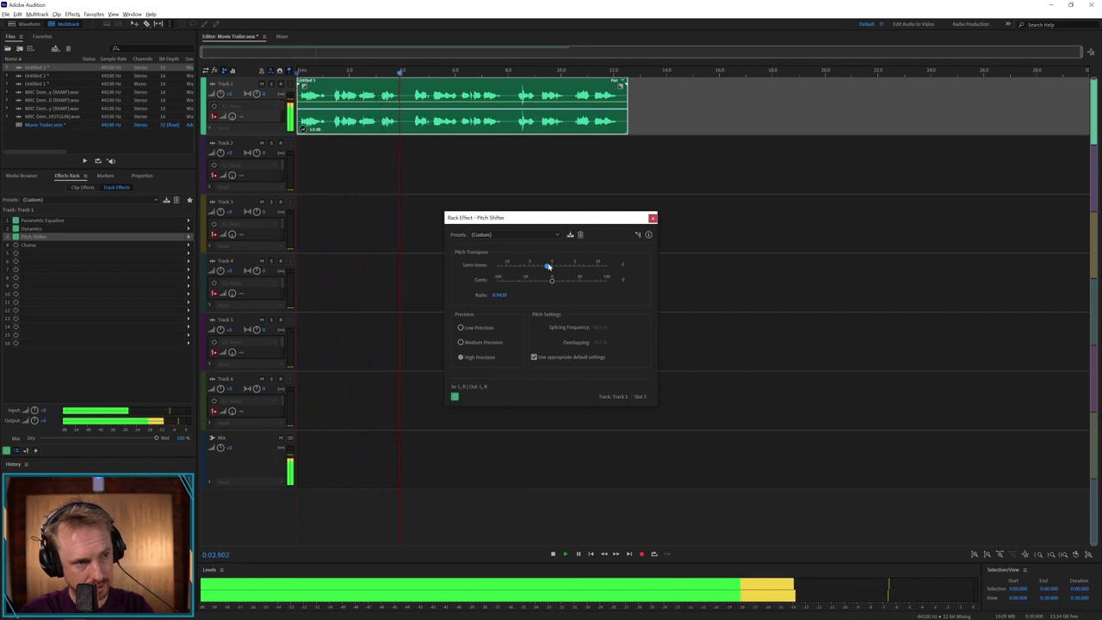
pyautogui.press('space')
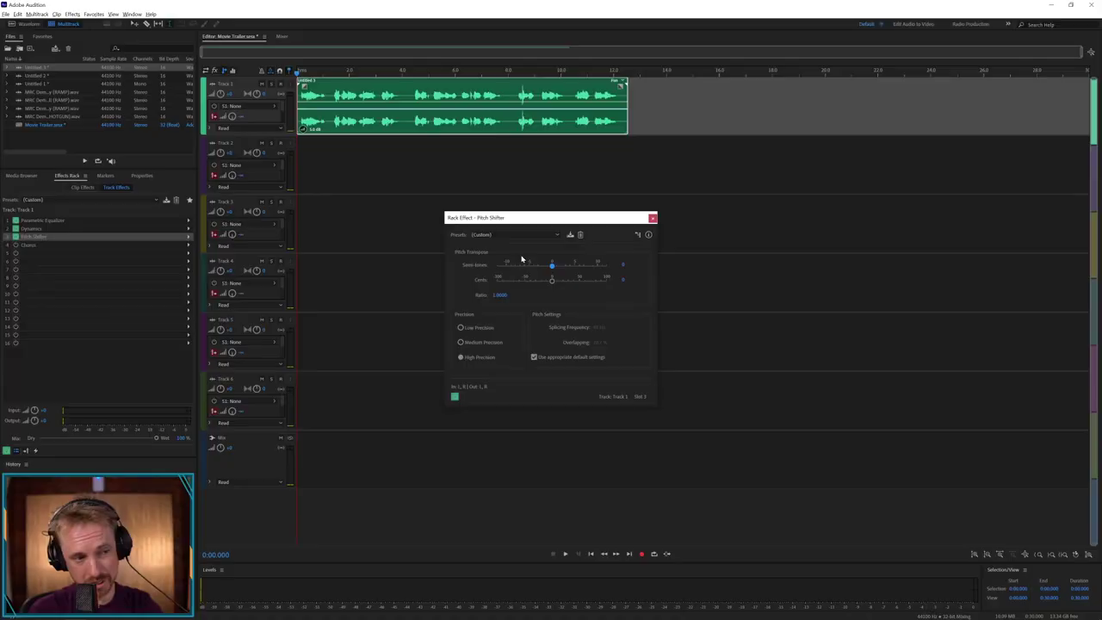
# Step: Set the Pitch Shifter's cents to -17 while auditioning the voice track, and close the effect window
pyautogui.moveTo(552, 288); pyautogui.dragTo(505, 282)
pyautogui.press('space')
pyautogui.moveTo(531, 282); pyautogui.dragTo(540, 283)
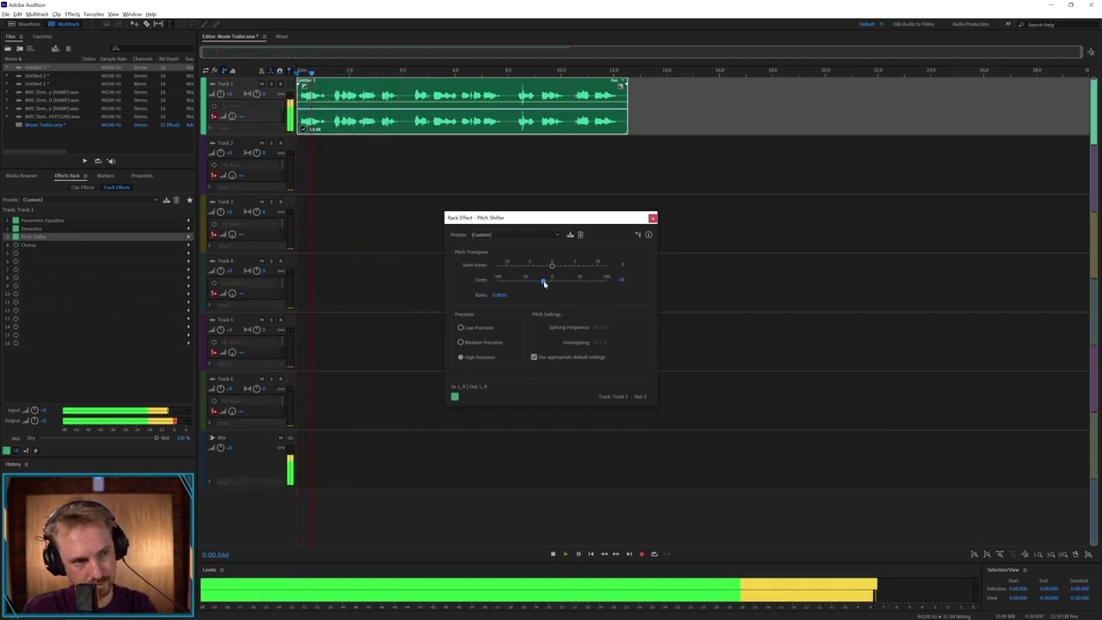
pyautogui.moveTo(543, 284); pyautogui.dragTo(541, 284)
pyautogui.press('space')
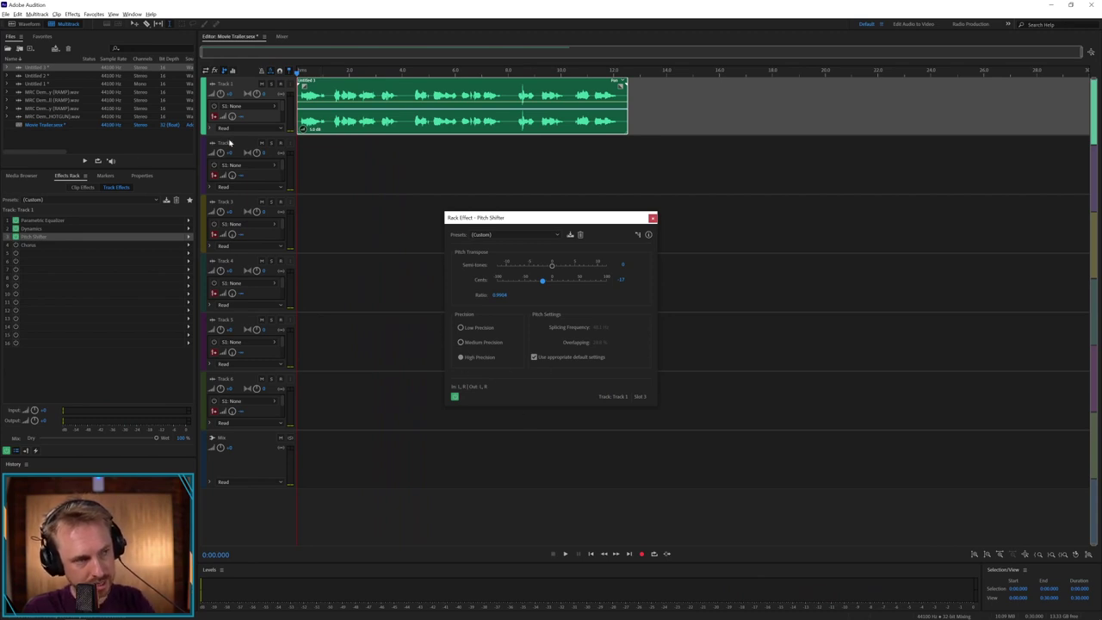
pyautogui.click(652, 218)
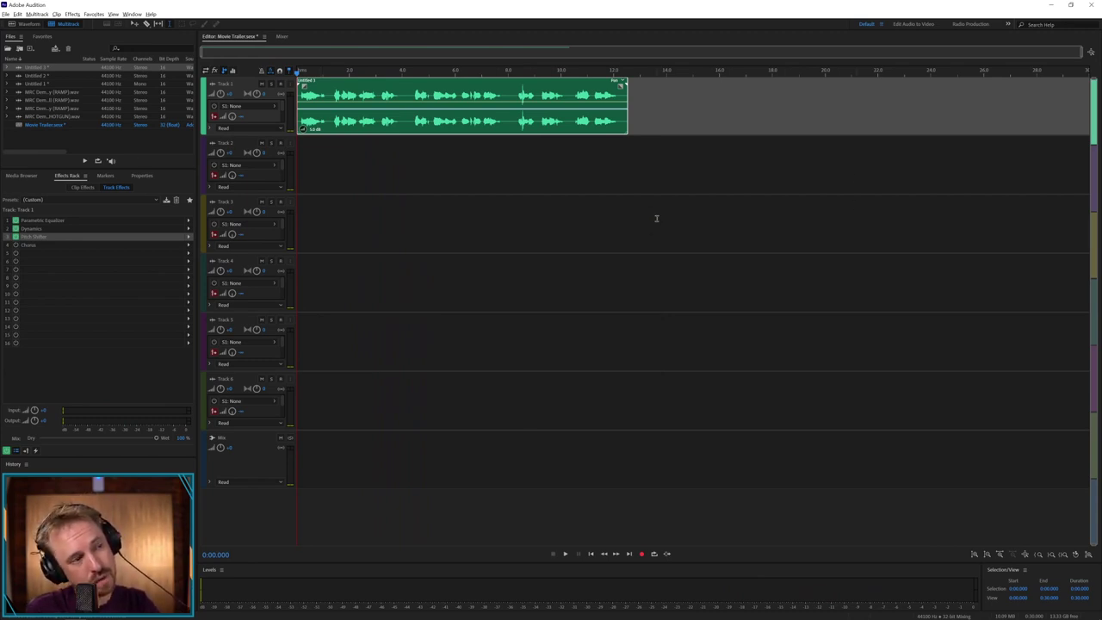
# Step: Turn on the Chorus effect, apply its Acoustic Duet preset, and play the start of the voice track
pyautogui.doubleClick(28, 245)
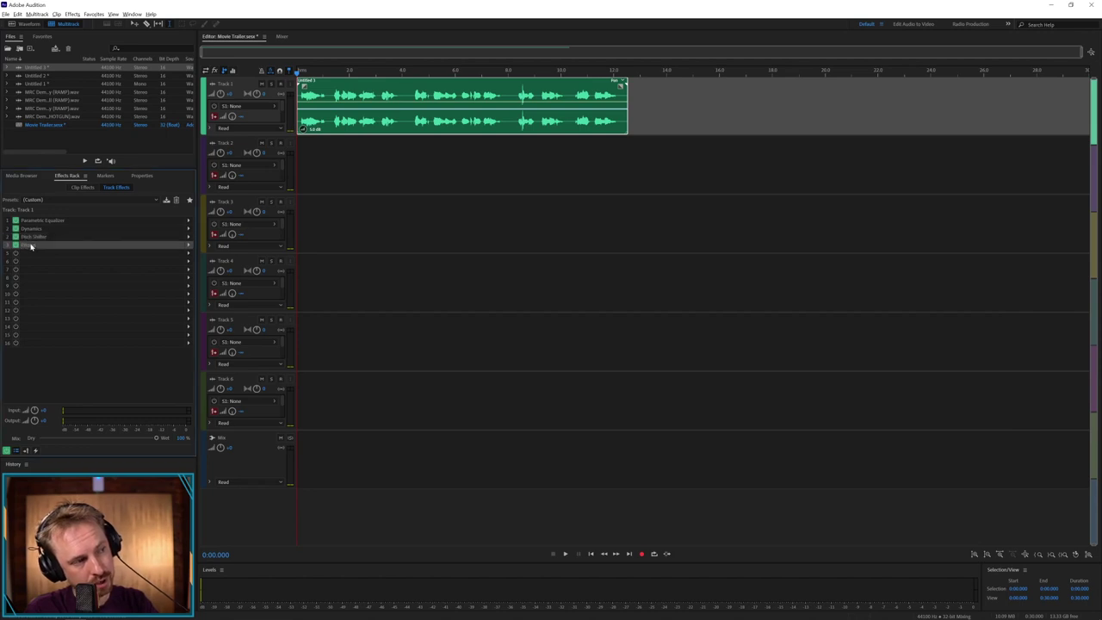
pyautogui.click(440, 238)
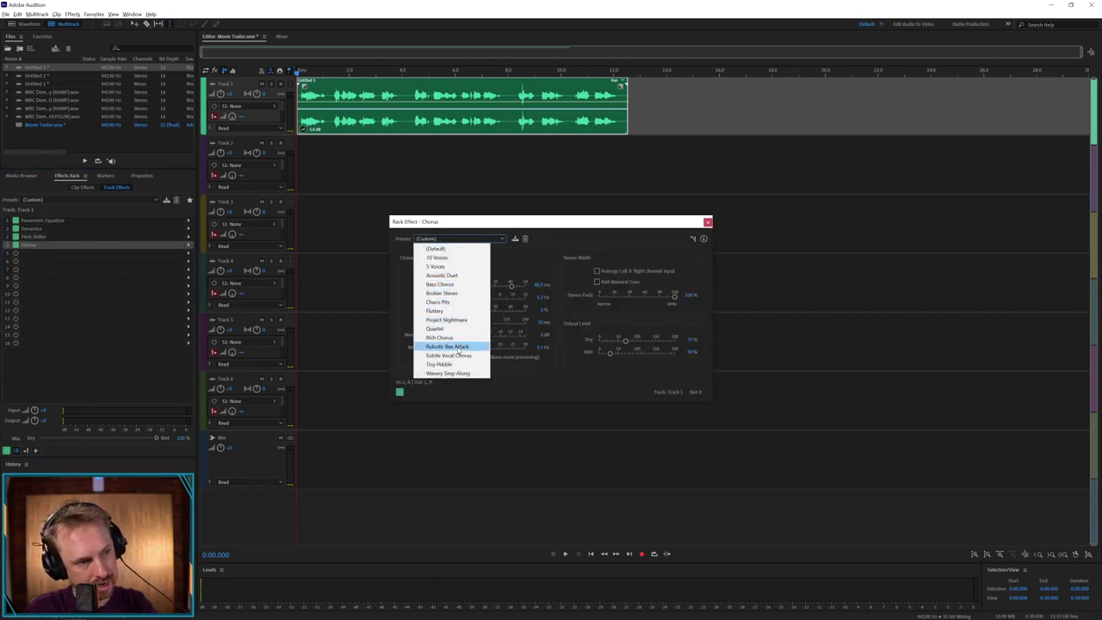
pyautogui.click(445, 274)
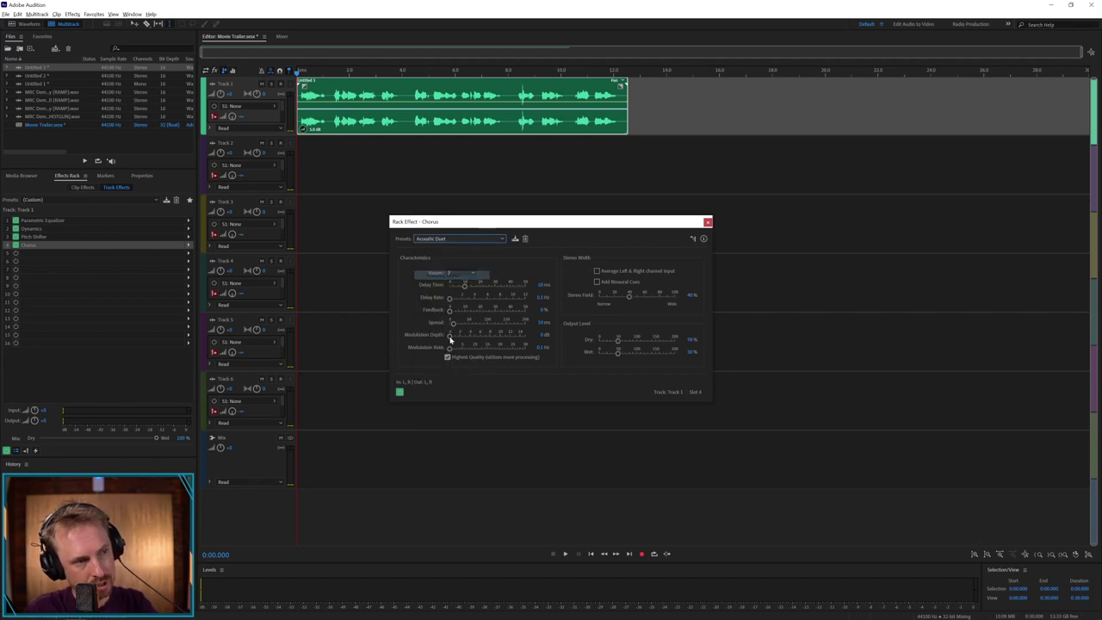
pyautogui.press('space')
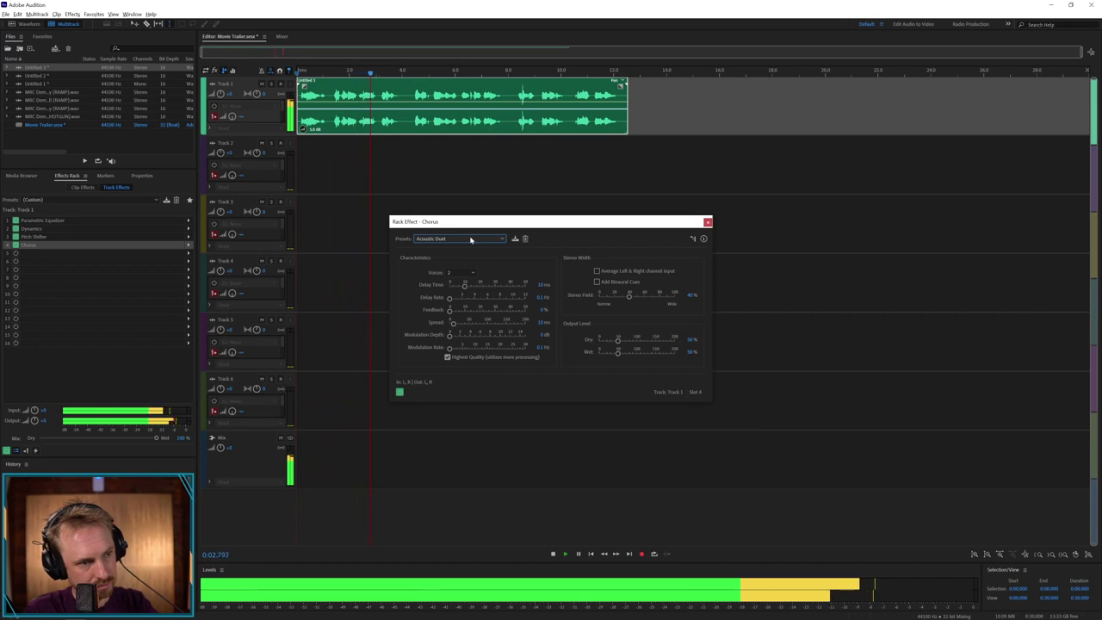
pyautogui.press('space')
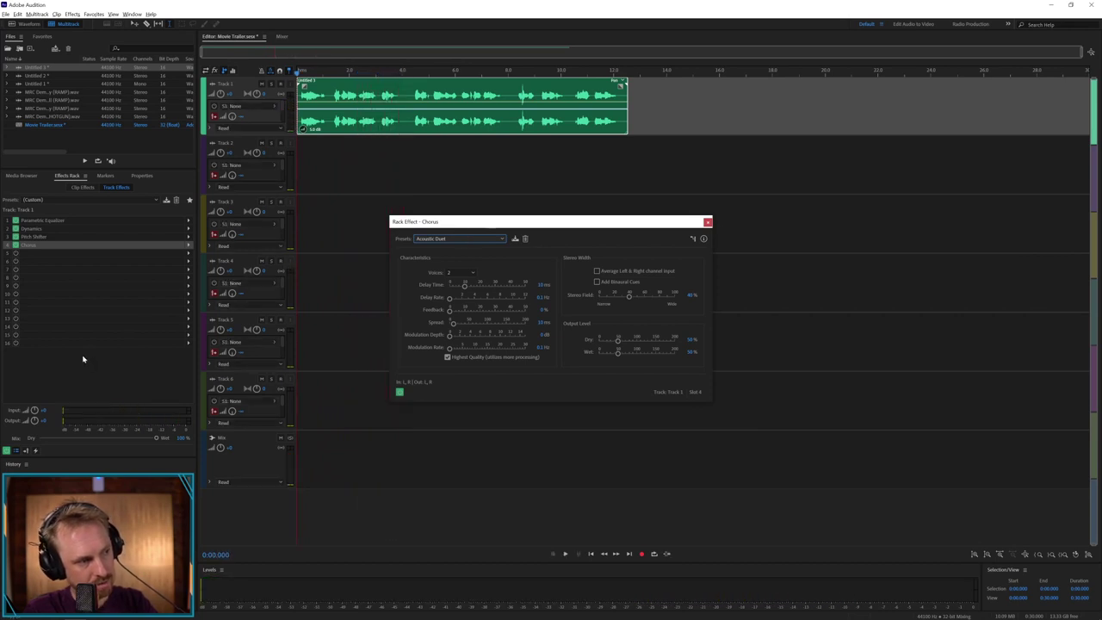
# Step: Play the start of the voice track with all rack effects bypassed and with them on to compare the result
pyautogui.click(7, 451)
pyautogui.press('space')
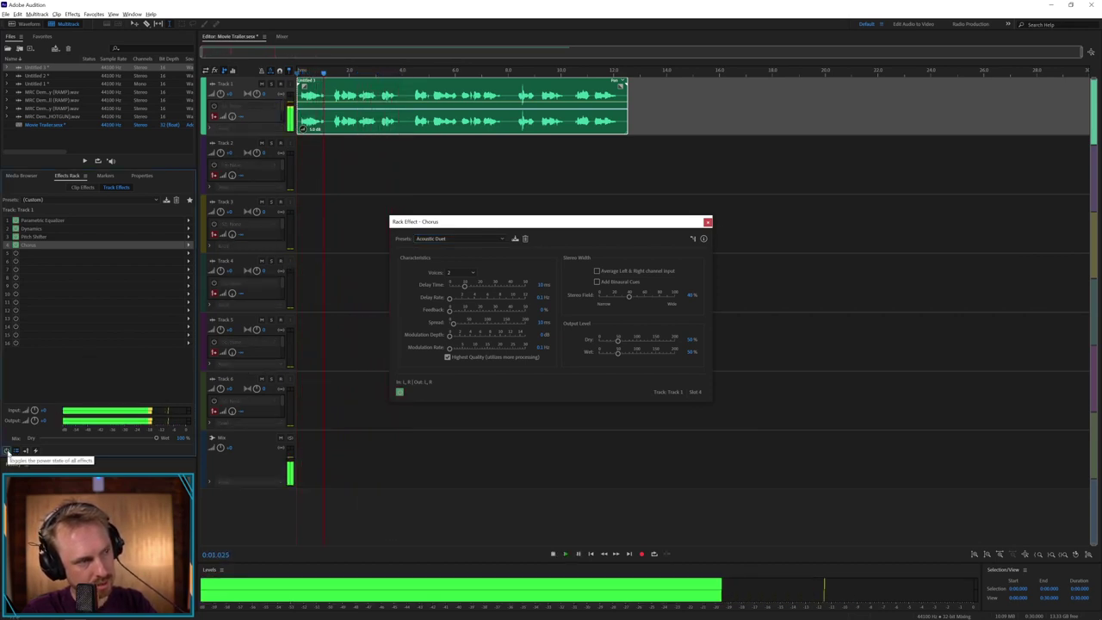
pyautogui.click(7, 451)
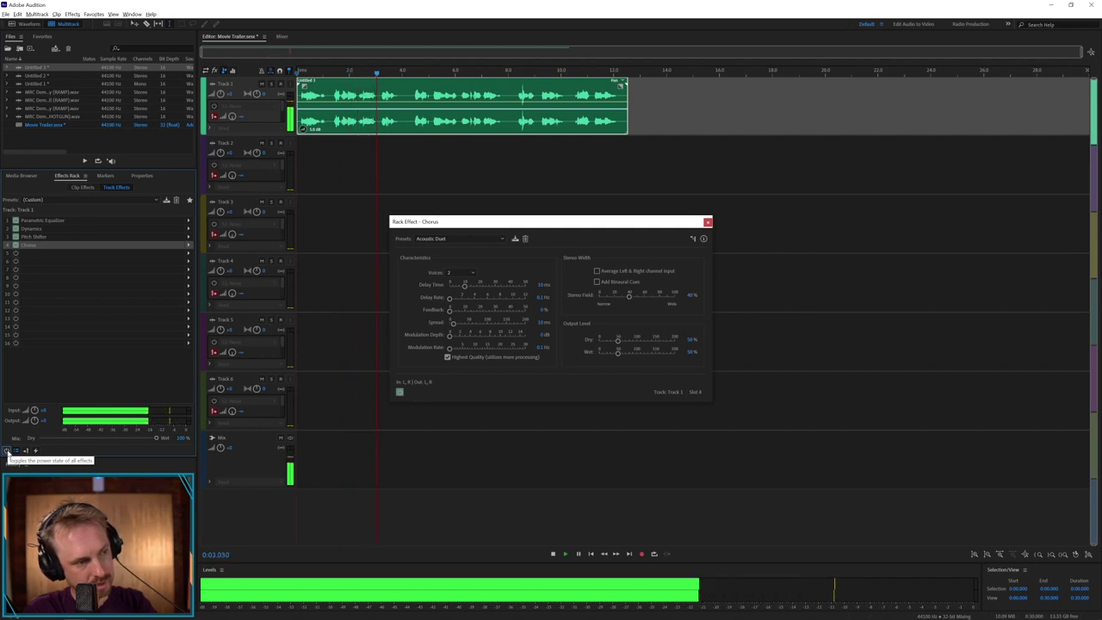
pyautogui.press('space')
pyautogui.click(7, 451)
pyautogui.press('space')
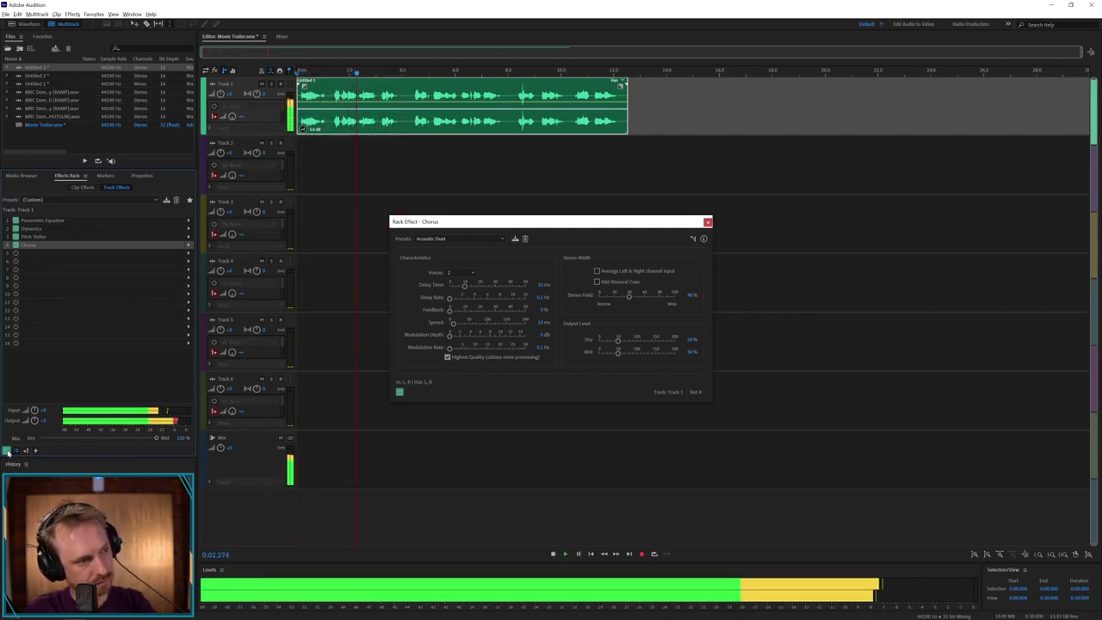
pyautogui.press('space')
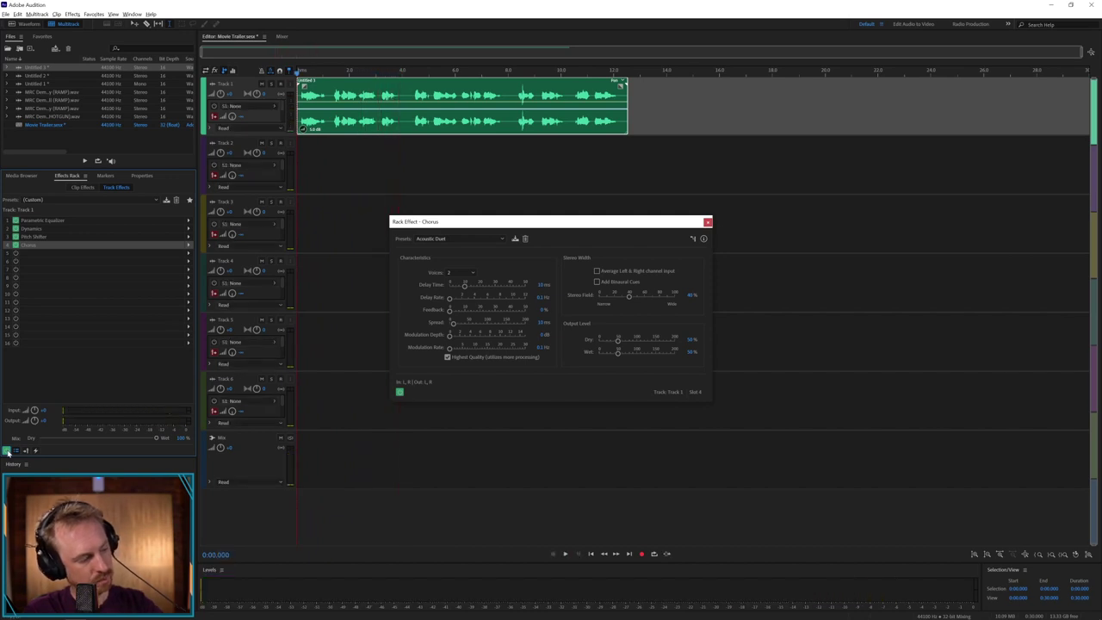